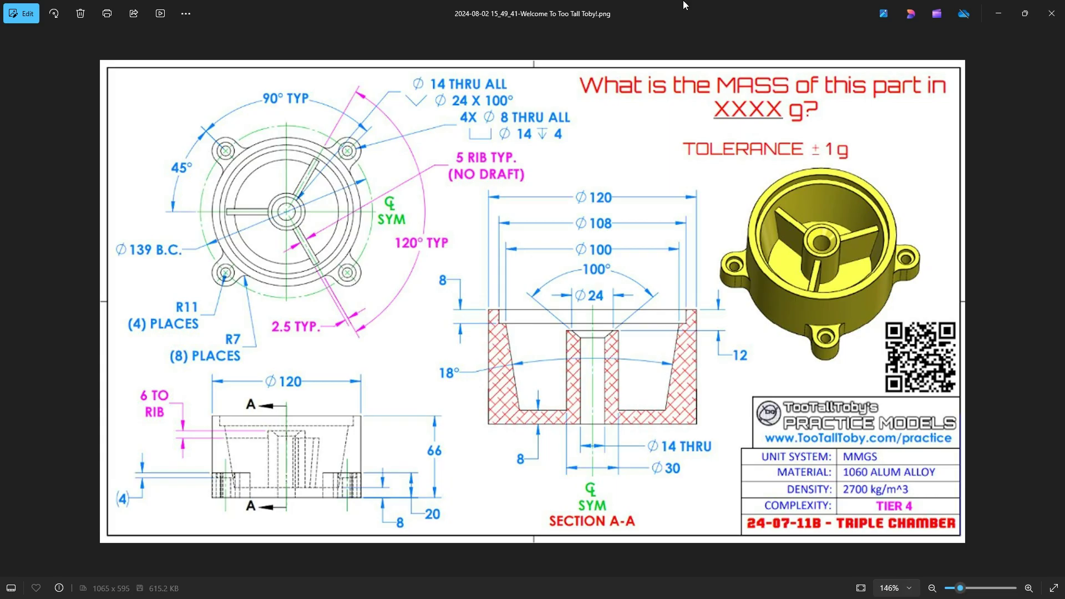
Switch from the reference drawing to the IRONCAD scene and add a cylinder 120 mm in diameter and 66 mm high
left_click_drag(684, 4, 1064, 39)
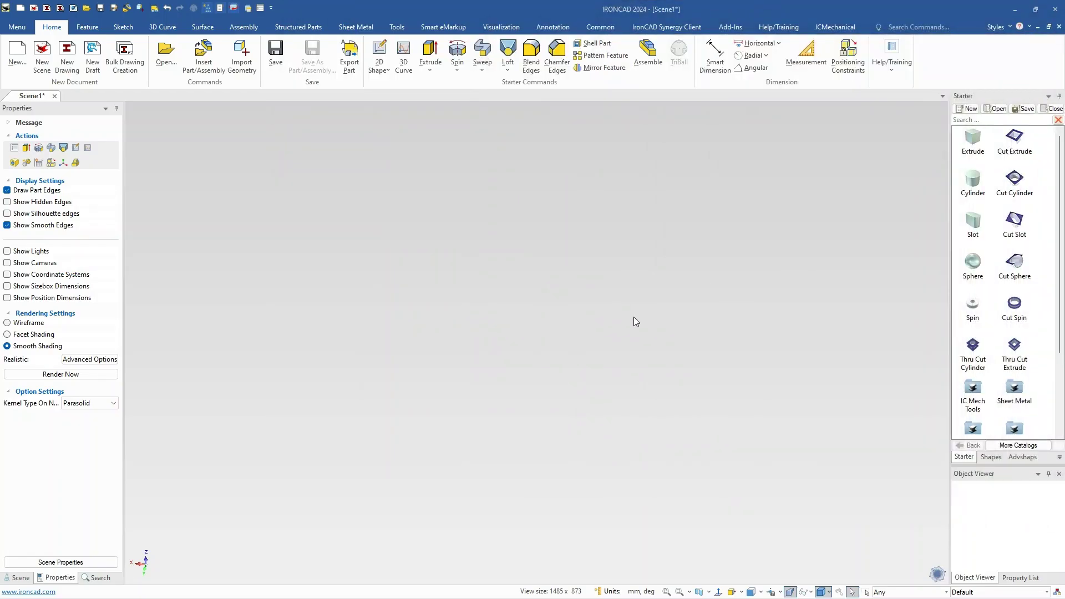
left_click_drag(977, 185, 553, 349)
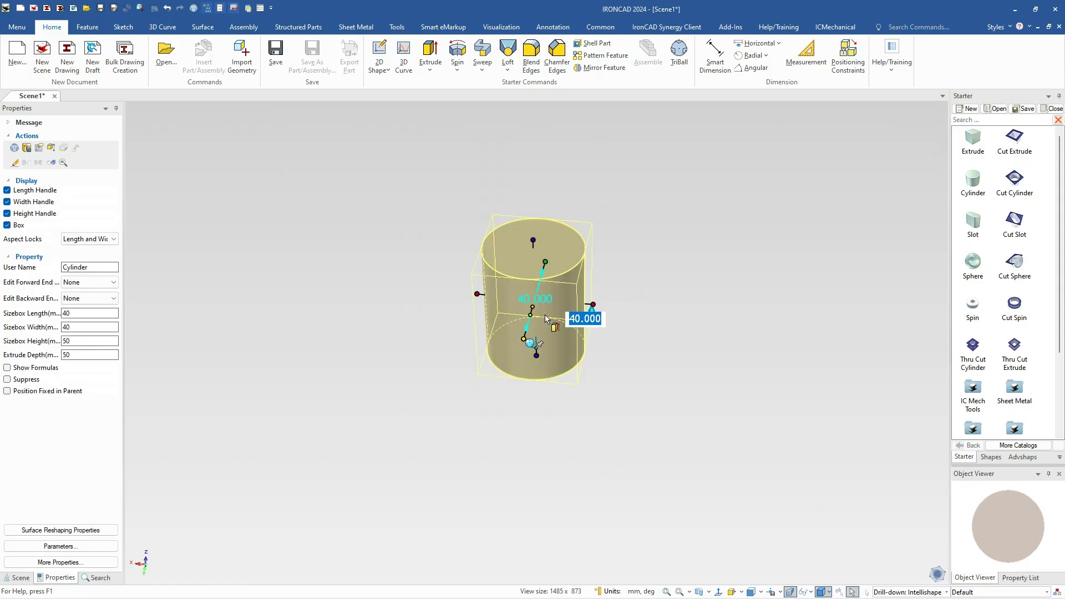
type("120")
key("Tab")
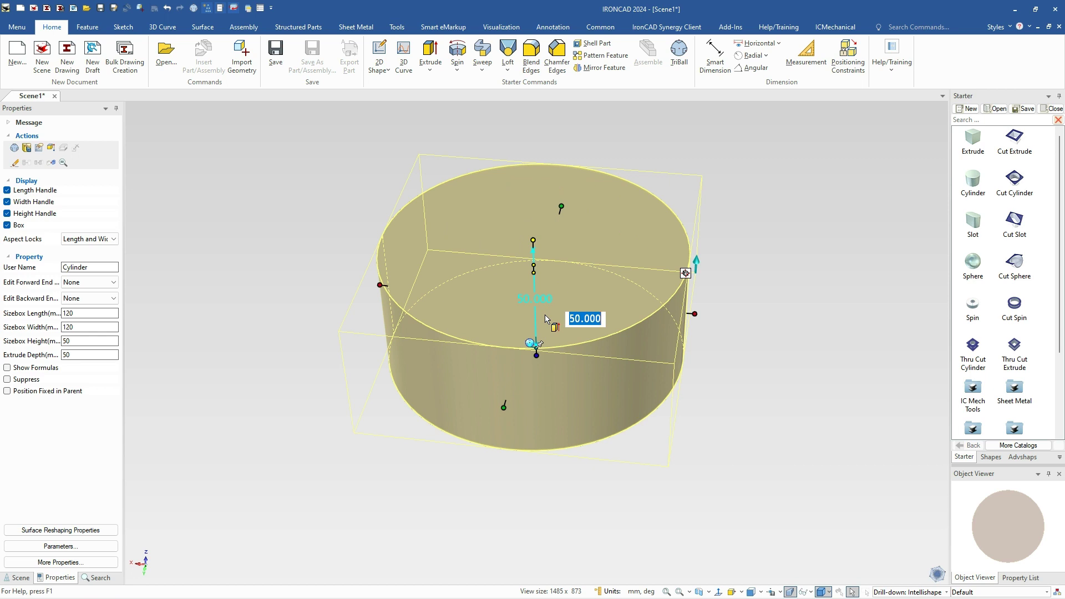
type("66")
key("Tab")
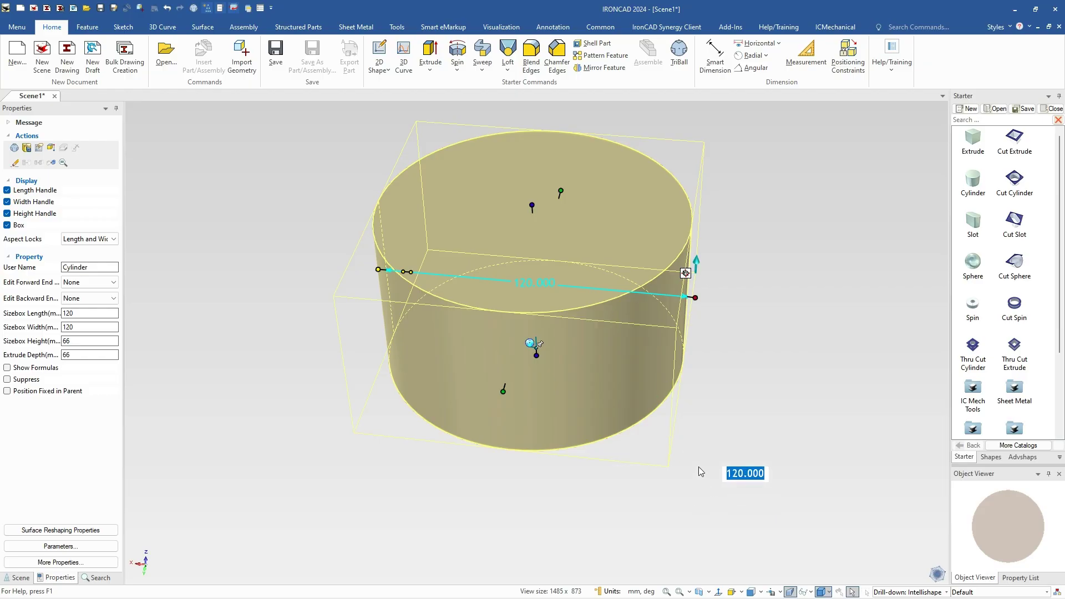
left_click(698, 467)
Cut a cylindrical recess 108 mm in diameter and 8 mm deep at the centre of the cylinder's top face
scroll(564, 359, "down", 1)
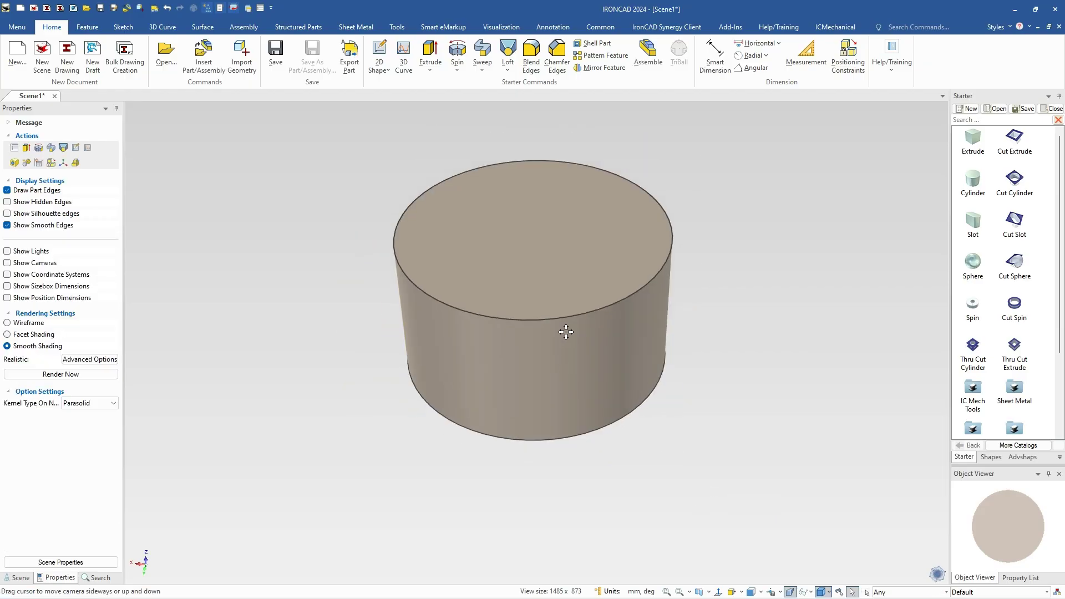
scroll(565, 331, "up", 2)
middle_click_drag(567, 284, 569, 318, "shift")
scroll(574, 331, "down", 1)
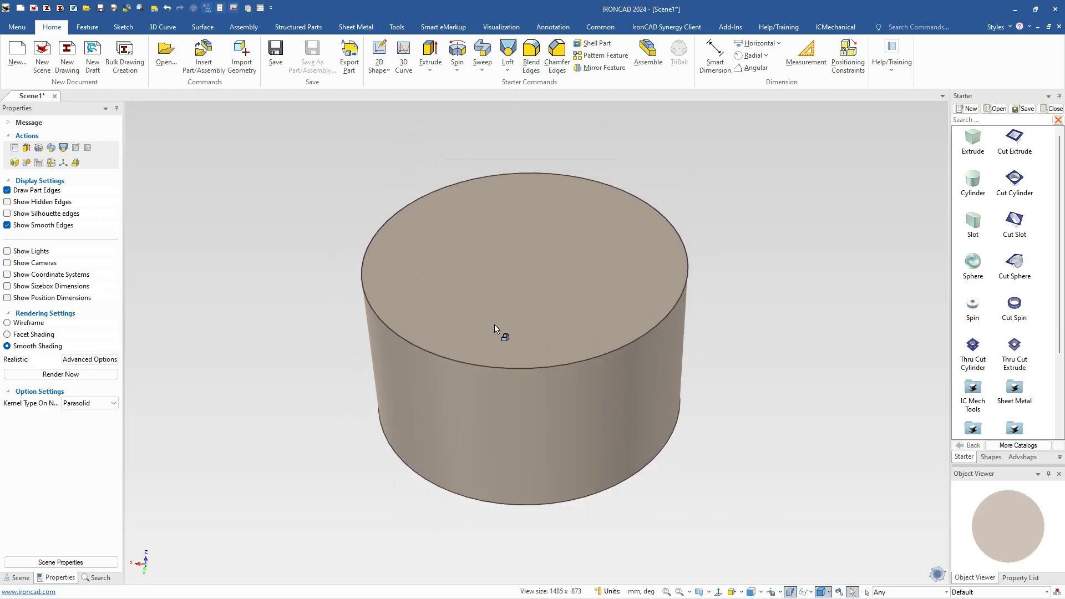
left_click_drag(1016, 180, 524, 263)
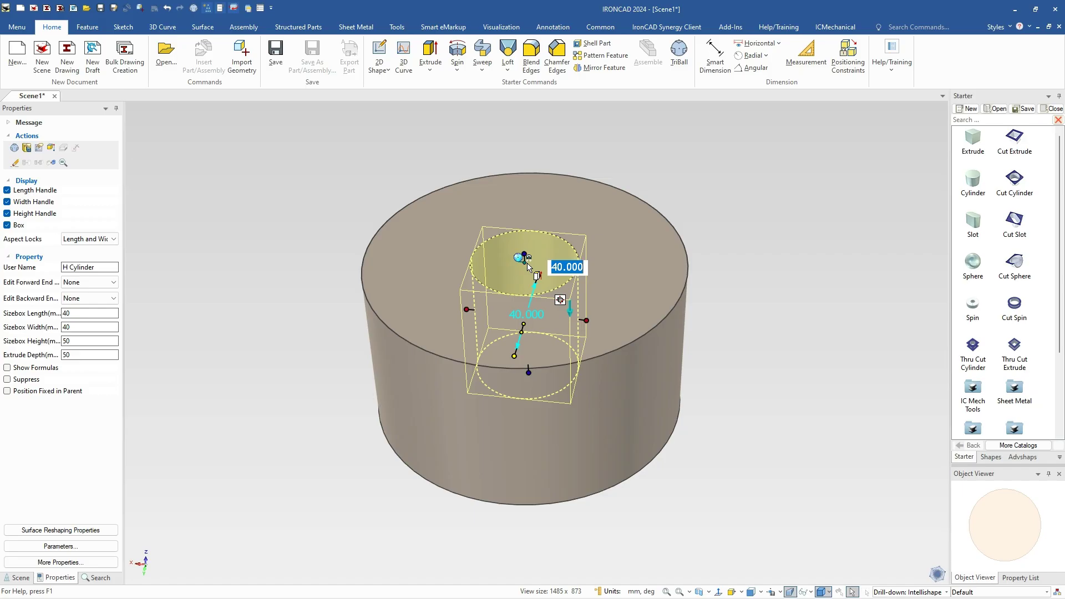
type("108")
key("Return")
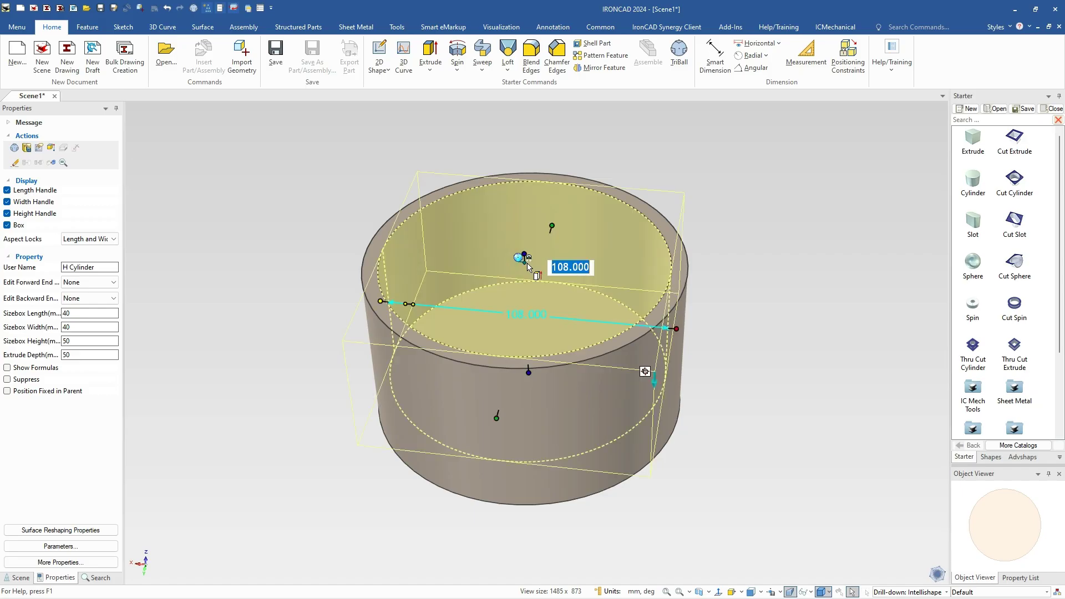
key("Tab")
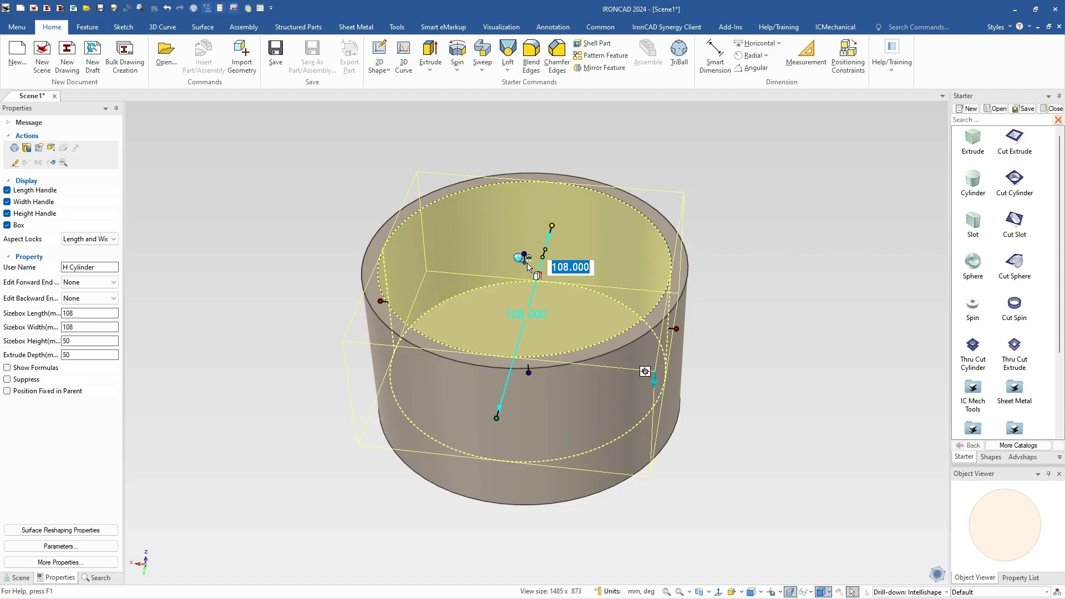
key("Tab")
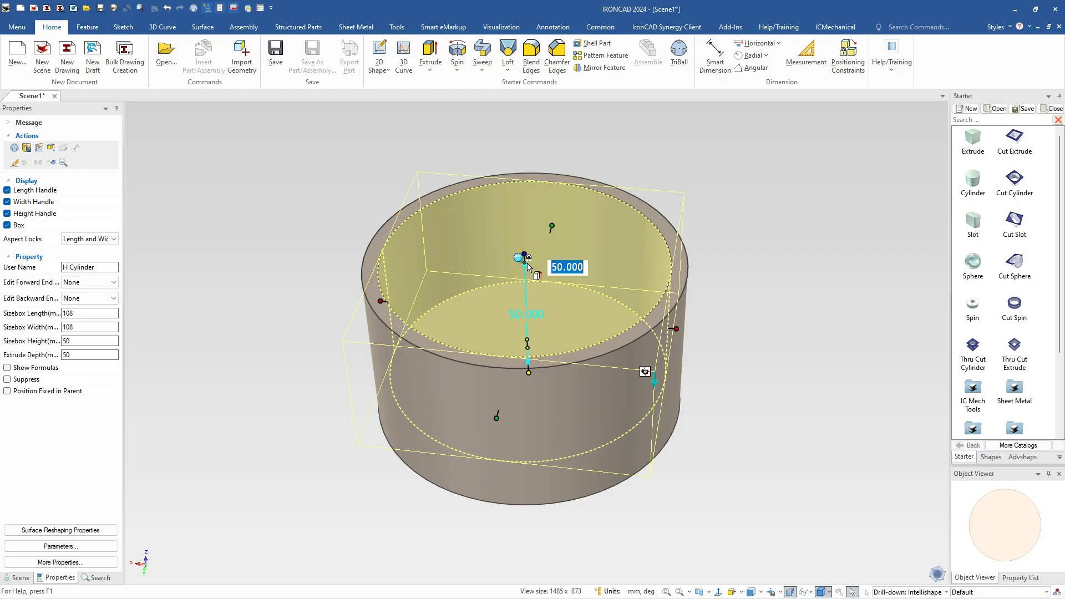
type("8")
key("Tab")
left_click(850, 394)
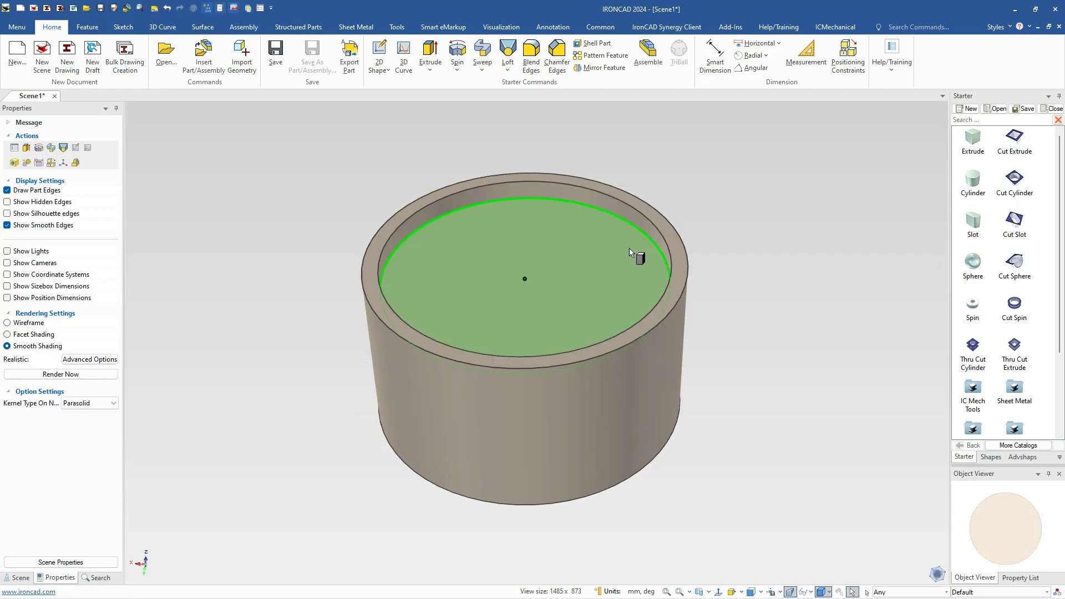
Cut a 100 mm diameter pocket at the centre of the recess floor, ending 8 mm above the part's bottom edge
left_click_drag(628, 248, 524, 279)
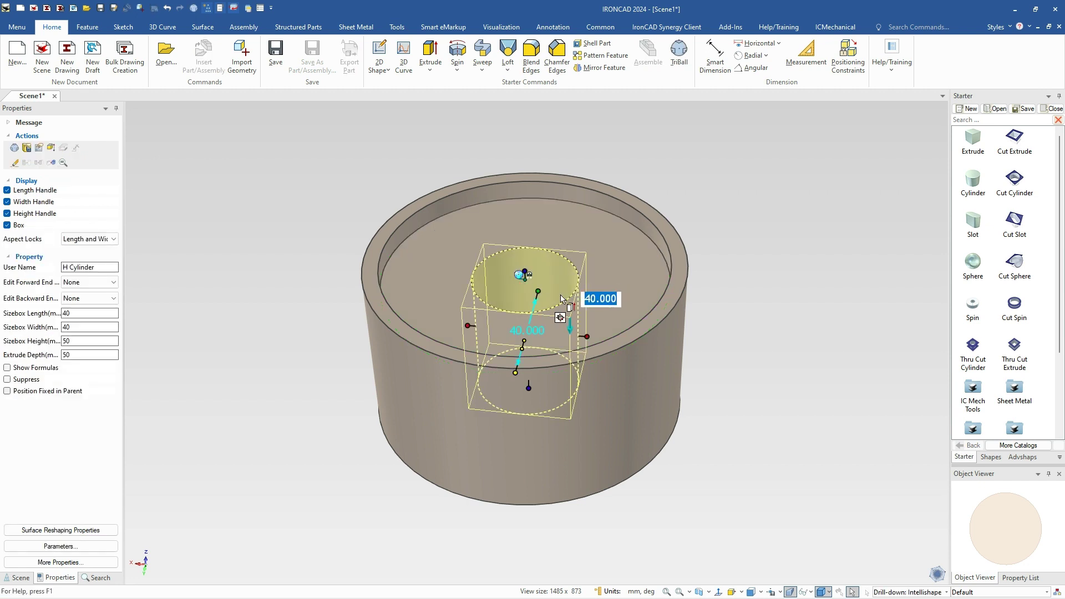
type("100")
key("Return")
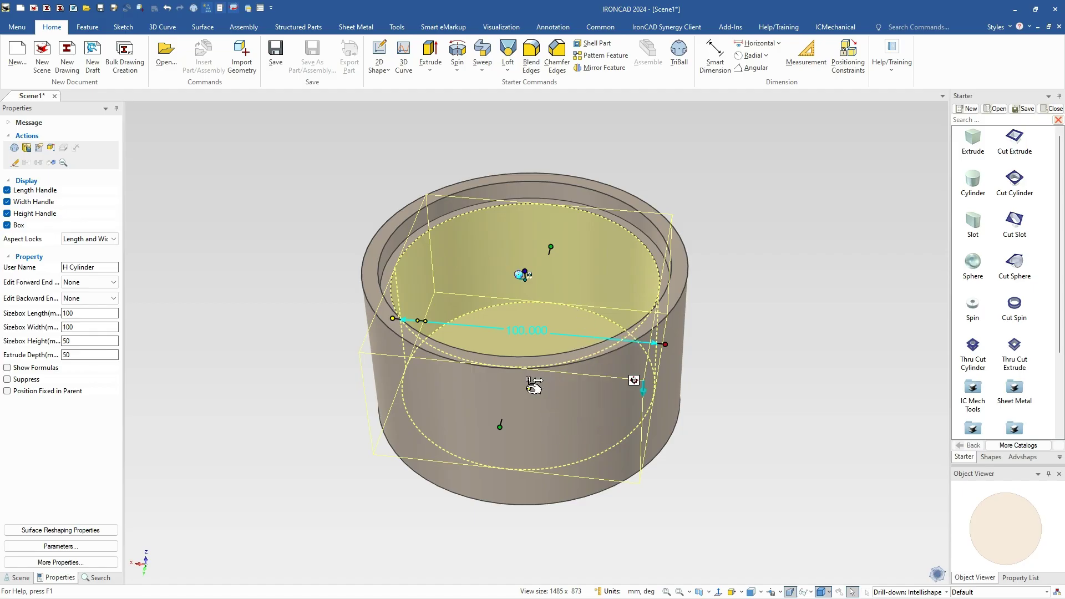
right_click(530, 383)
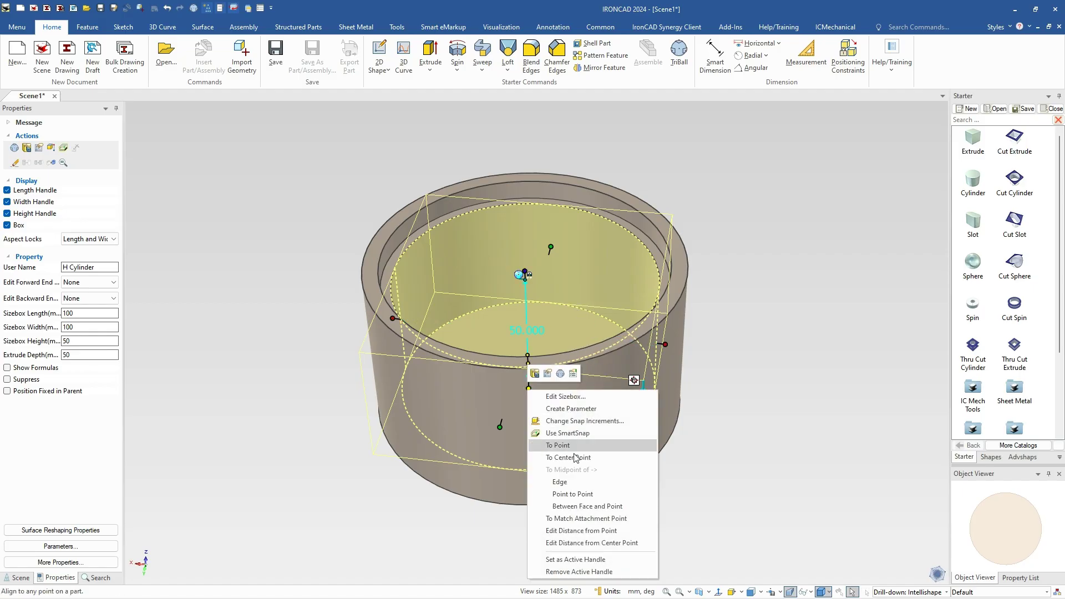
left_click(589, 531)
left_click(573, 505)
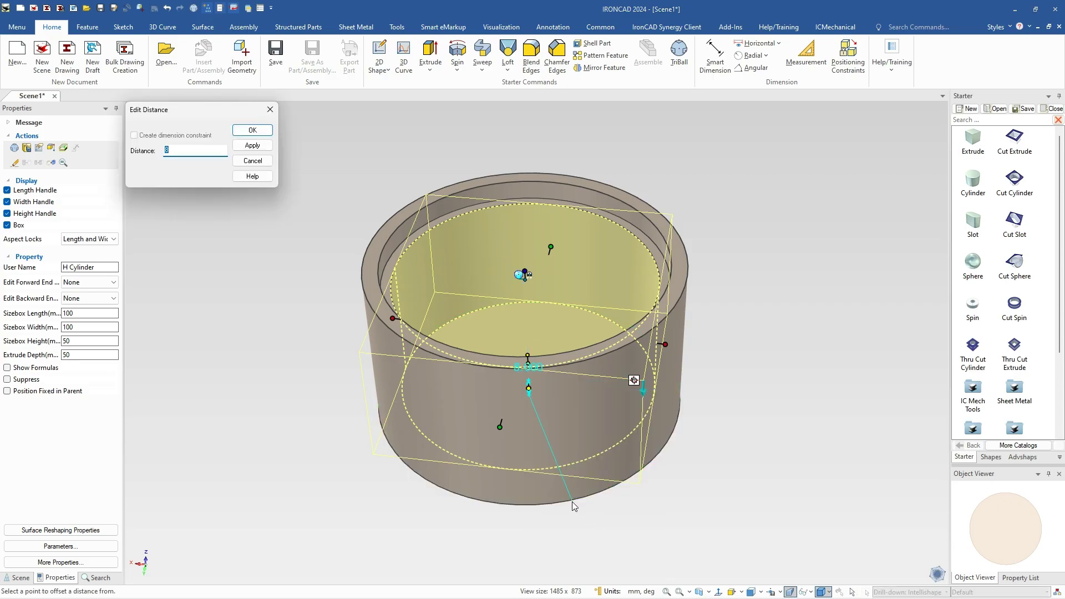
type("8")
key("Return")
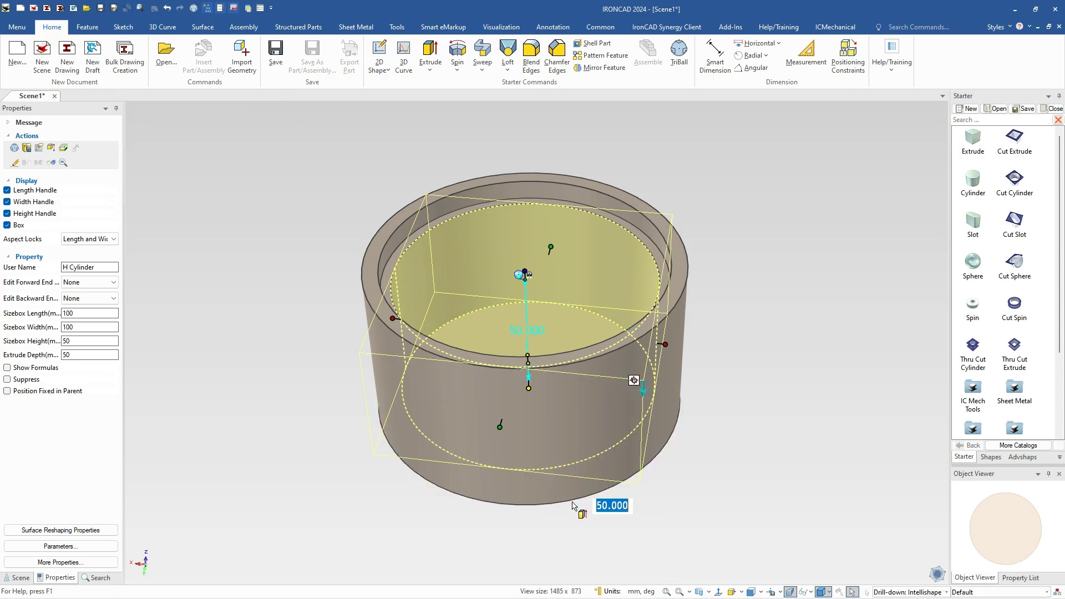
left_click(794, 279)
Apply a taper to the side surface of the 100 mm pocket cut through surface reshaping
left_click(573, 257)
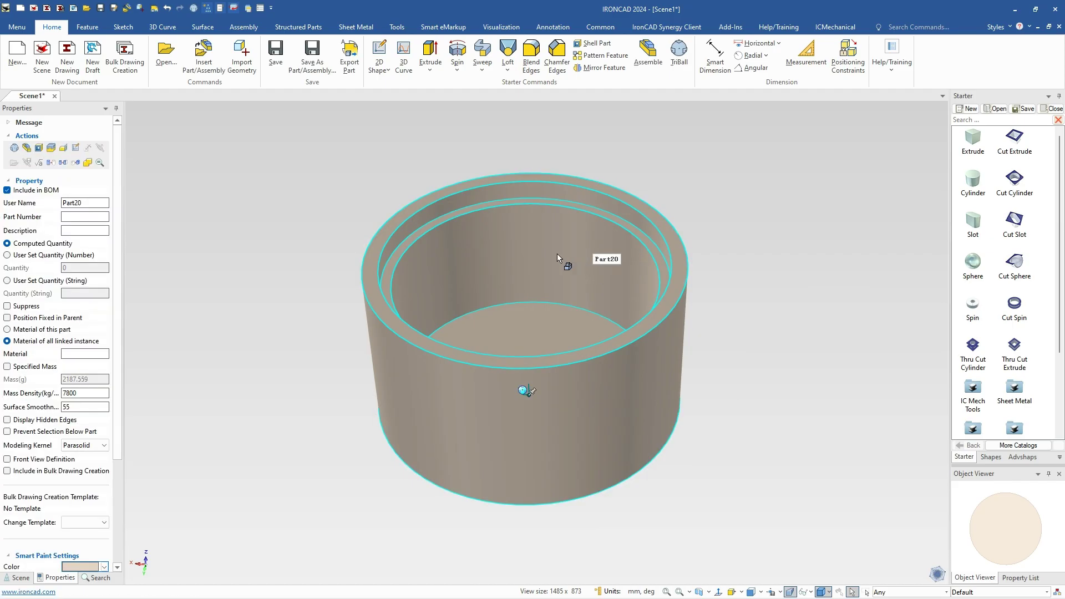
left_click(572, 258)
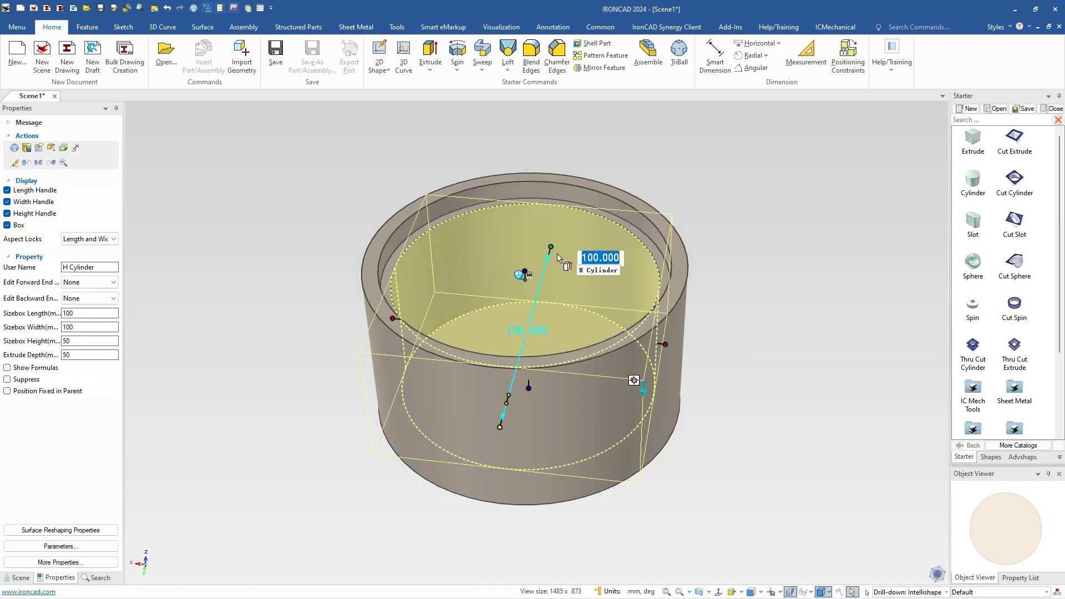
left_click(633, 381)
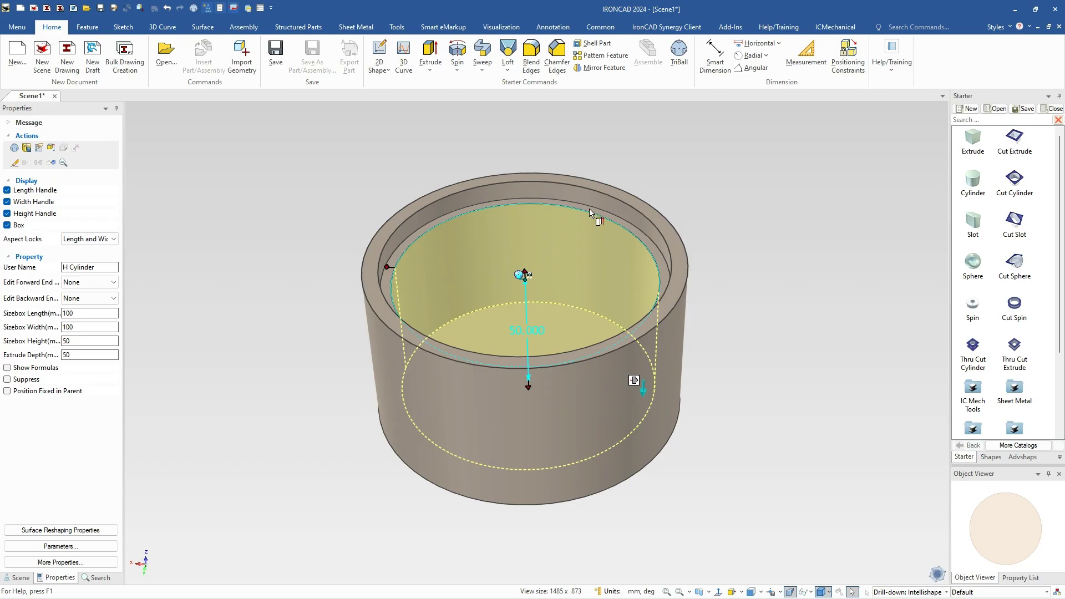
right_click(550, 258)
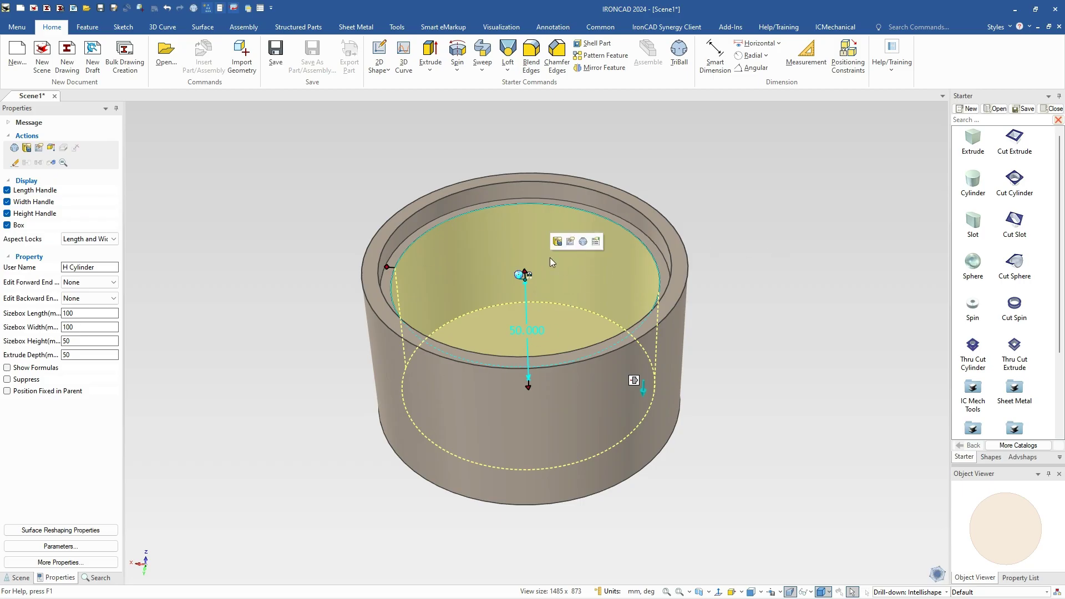
left_click(605, 496)
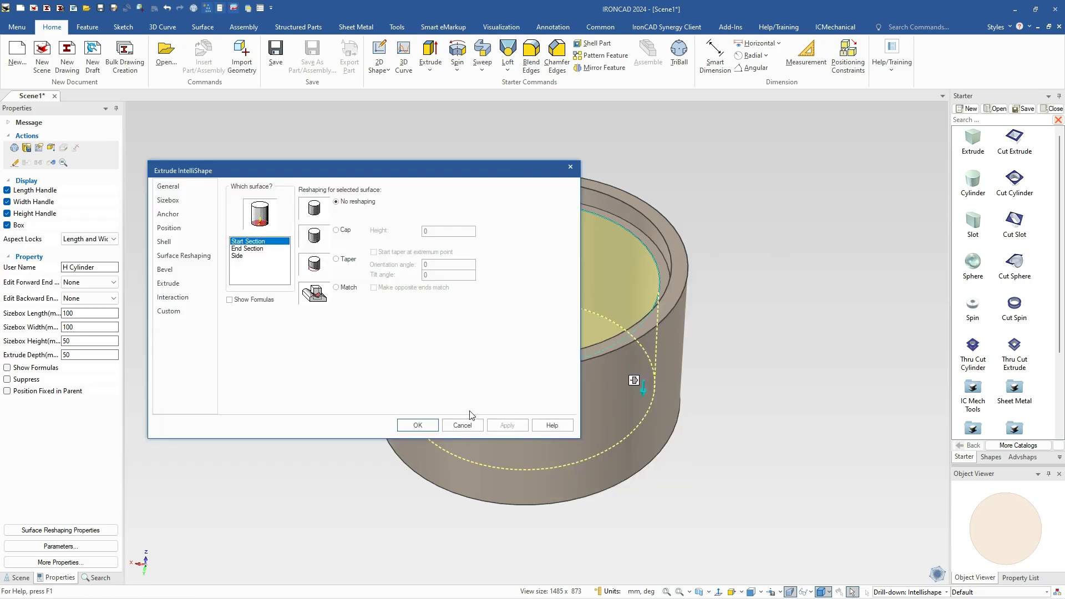
left_click(246, 256)
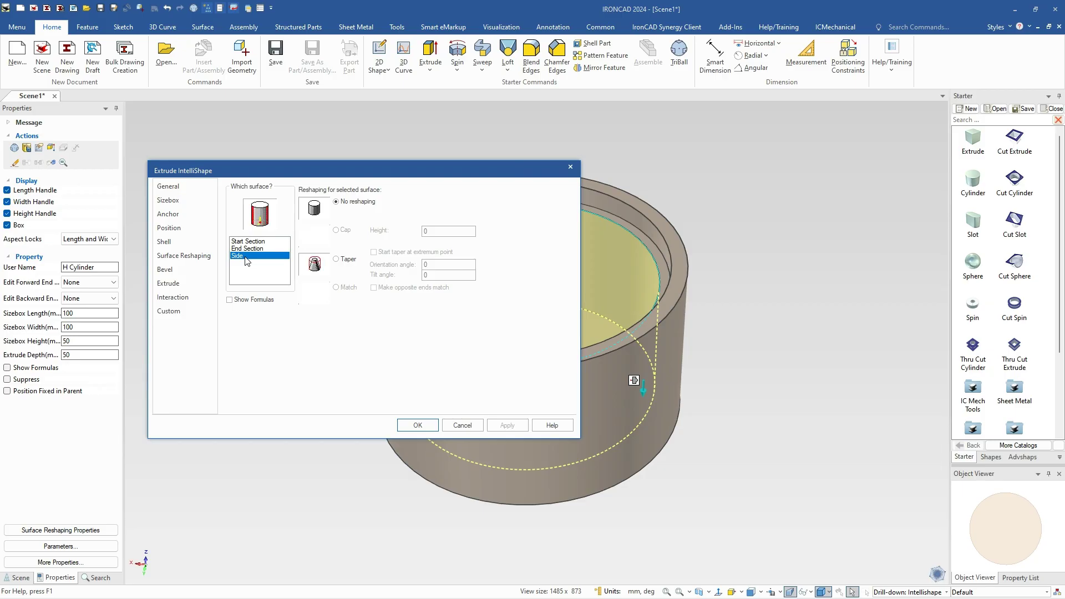
left_click(336, 259)
left_click(418, 425)
left_click(800, 313)
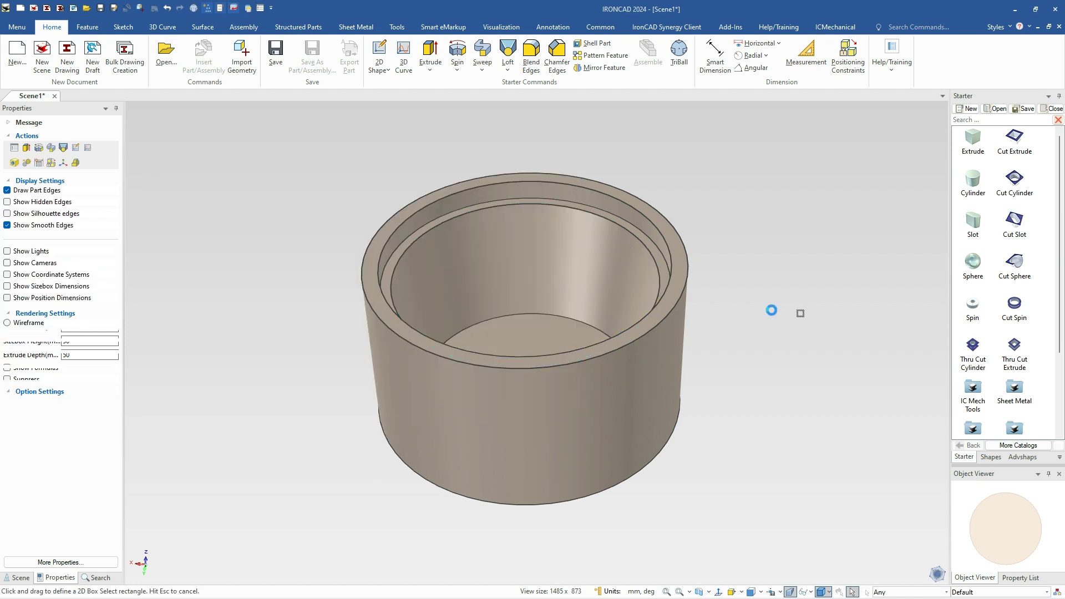
Add a cylindrical boss at the centre of the pocket floor with its top 12 mm below the part's upper rim
mouse_move(597, 297)
middle_mouse_down()
mouse_move(578, 378)
mouse_move(594, 178)
mouse_move(585, 317)
mouse_move(594, 302)
middle_mouse_up()
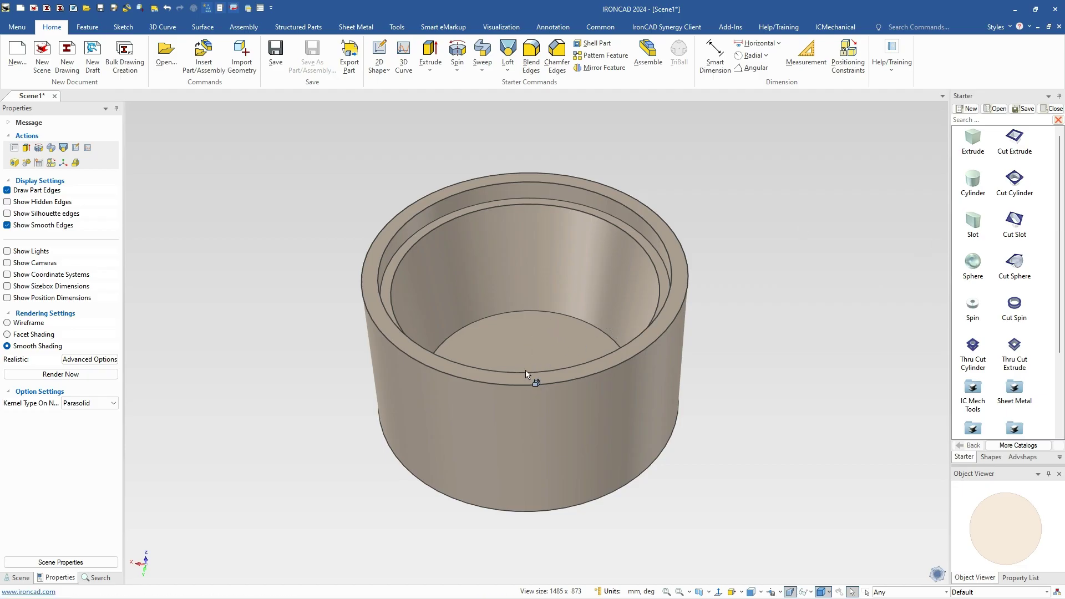
left_click_drag(973, 182, 528, 314)
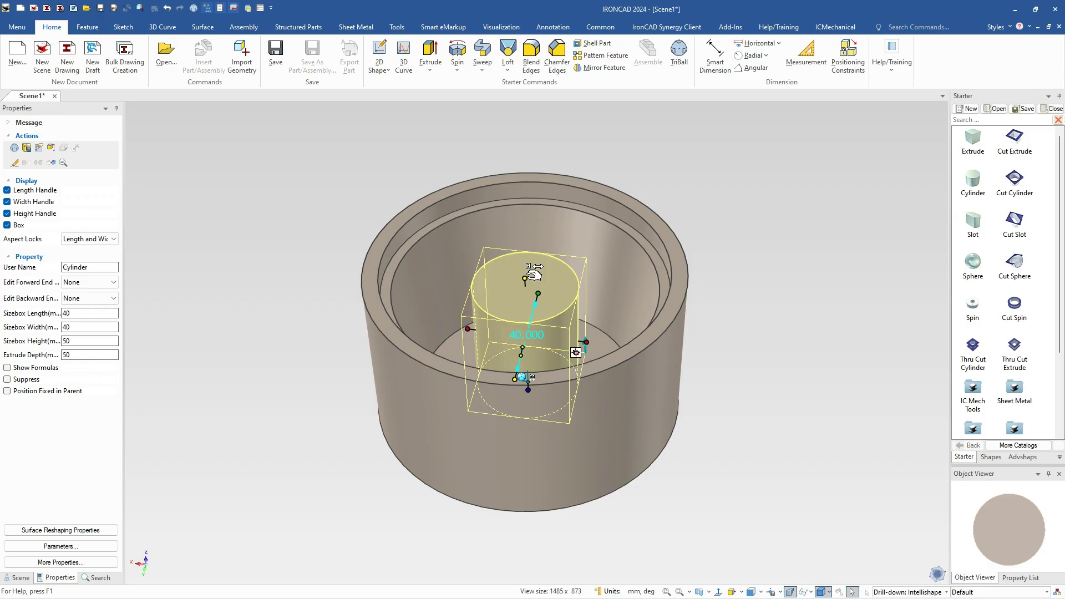
right_click(526, 278)
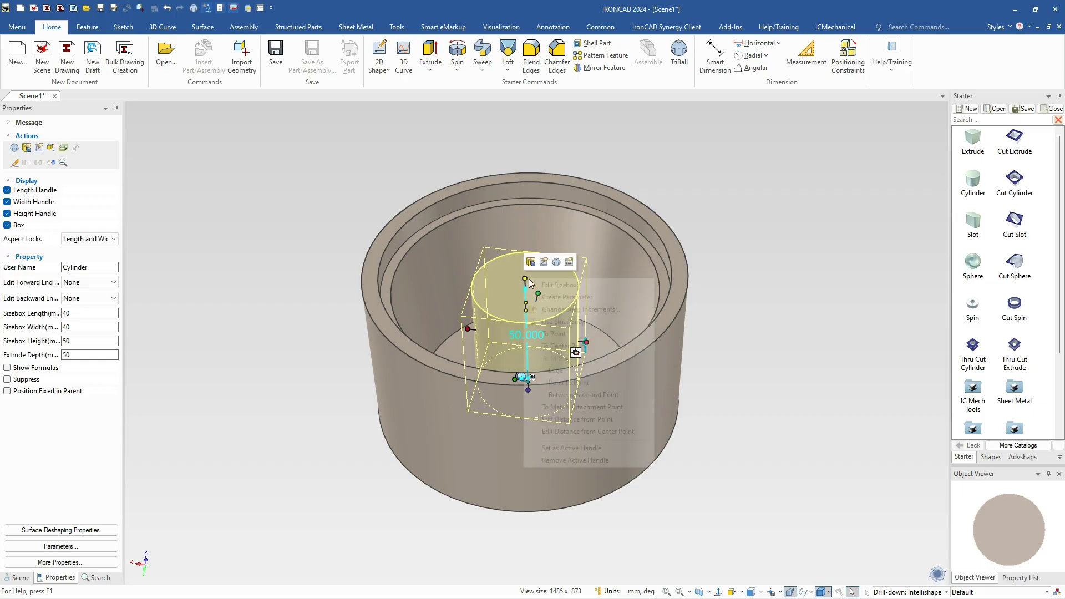
left_click(586, 420)
left_click(680, 266)
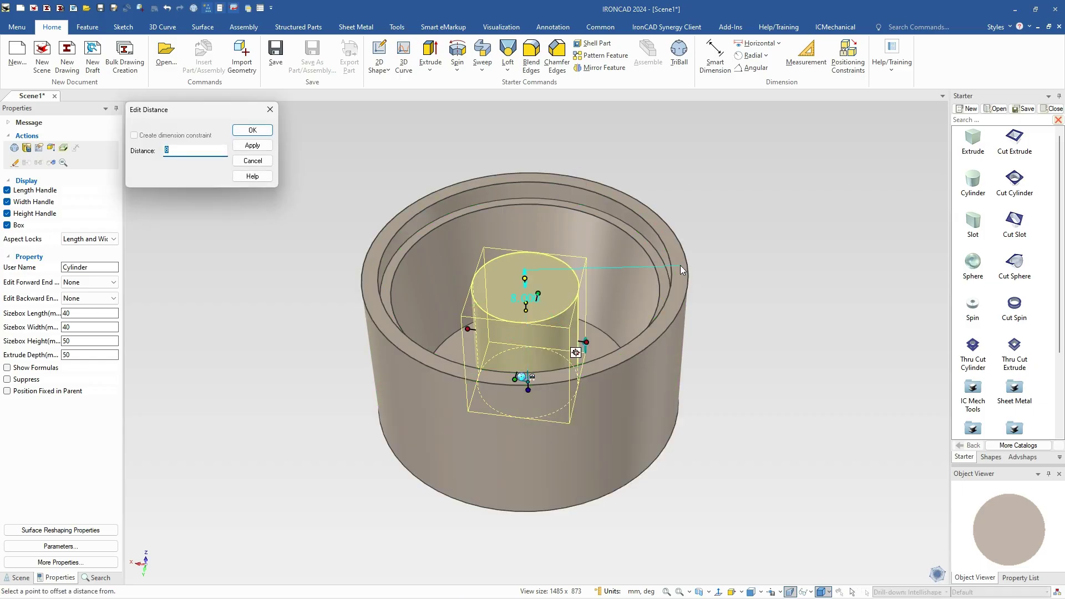
type("12")
key("Return")
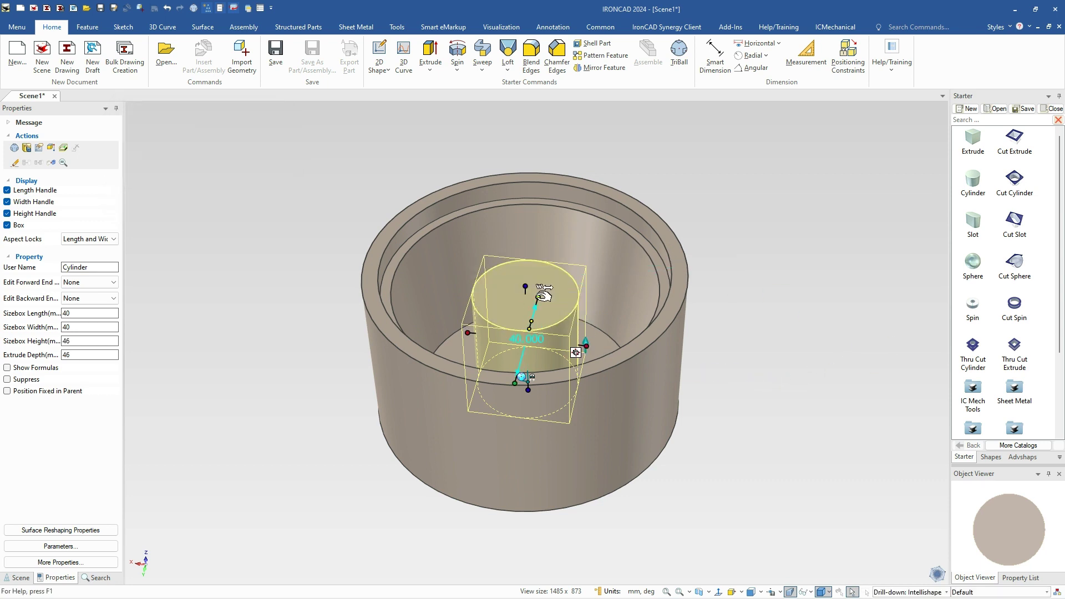
Set the central boss's diameter to 30 mm
mouse_move(538, 297)
type("30")
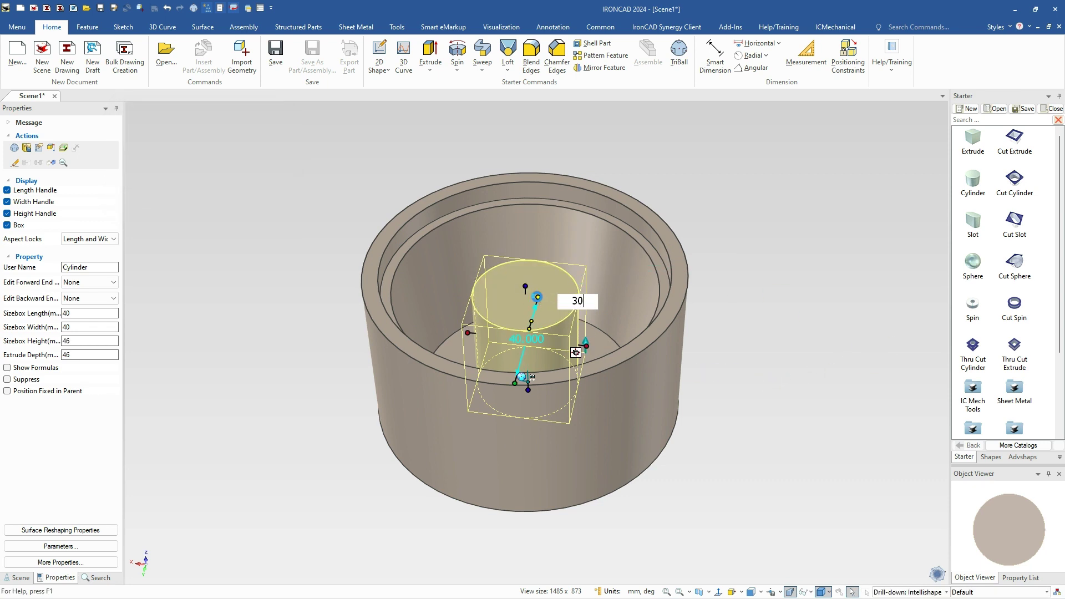
key("Return")
left_click(734, 420)
Add an extruded block for the rib at the centre of the boss's top face and set its width to 5 mm
middle_click_drag(561, 288, 549, 350)
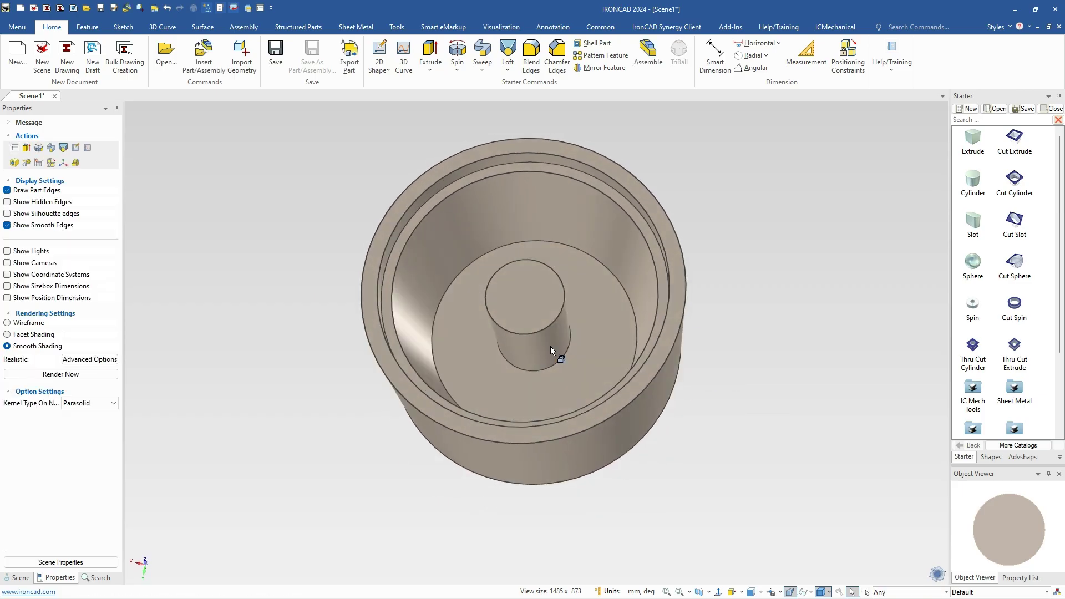
middle_click_drag(661, 435, 688, 367)
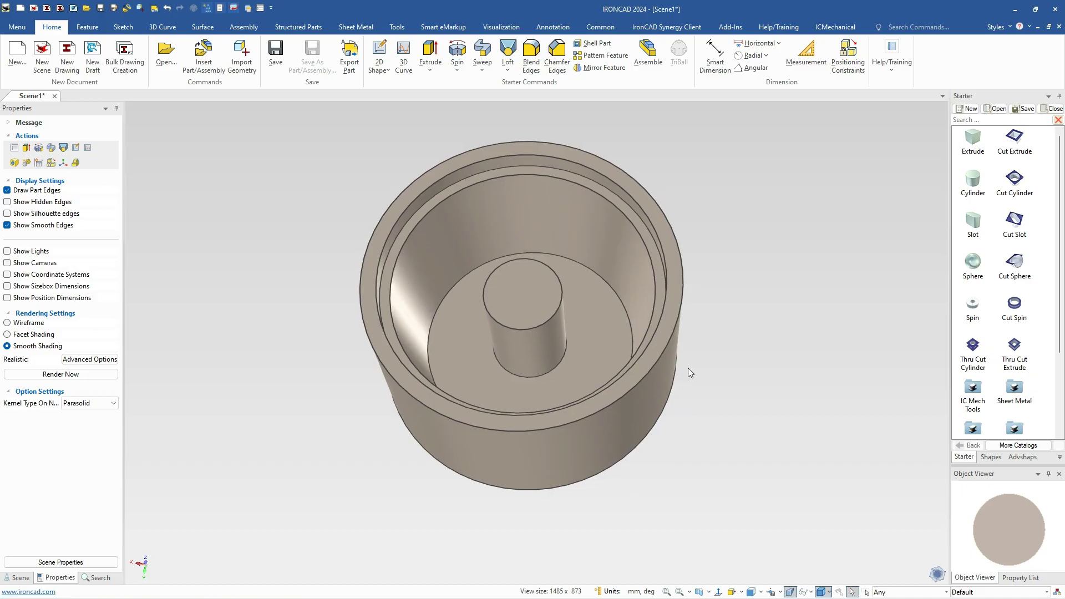
left_click_drag(977, 138, 522, 295)
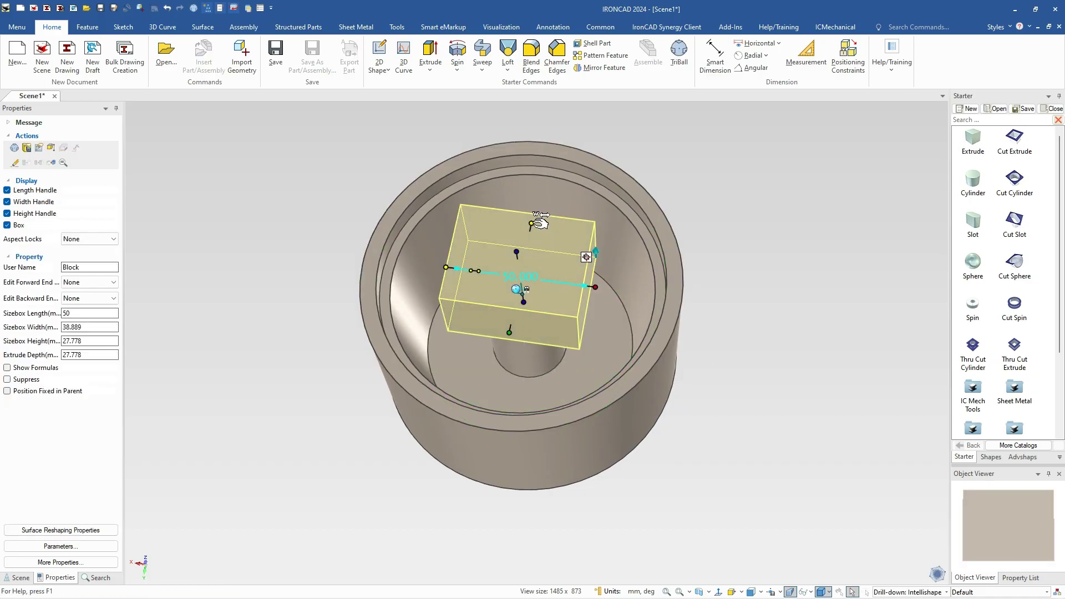
left_click_drag(528, 233, 525, 255)
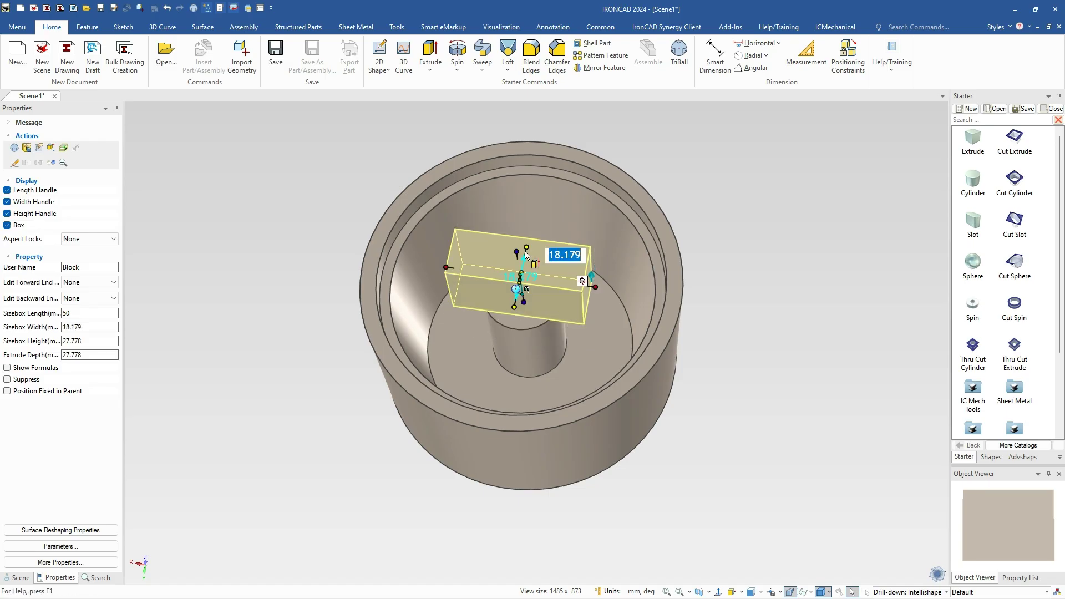
type("5")
key("Tab")
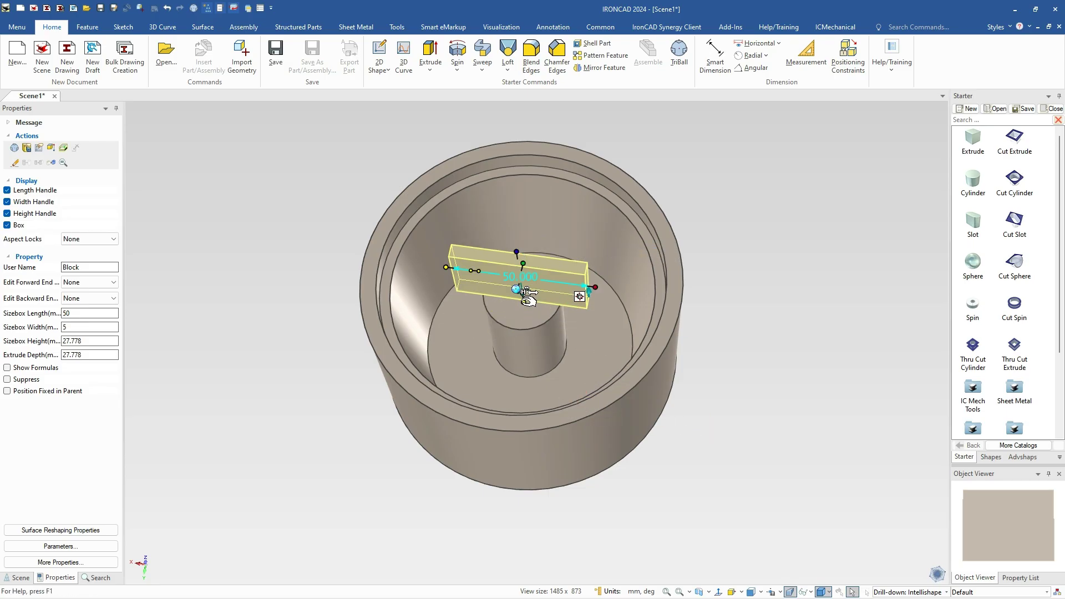
Extend the rib block down to the pocket floor and set its height to 46 mm from there
left_click_drag(524, 300, 481, 355, "shift")
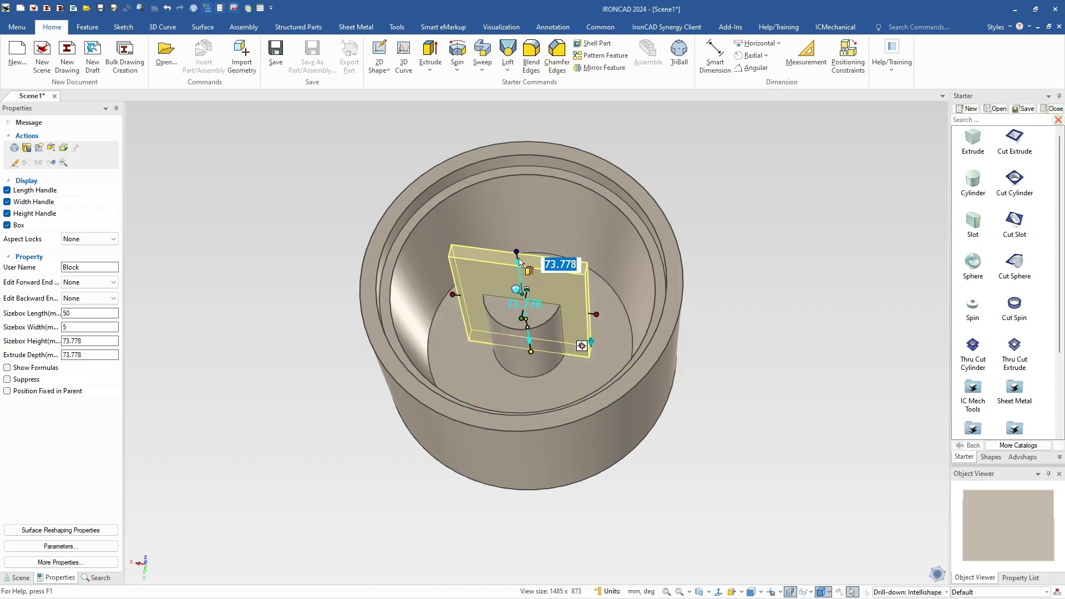
type("46")
key("Tab")
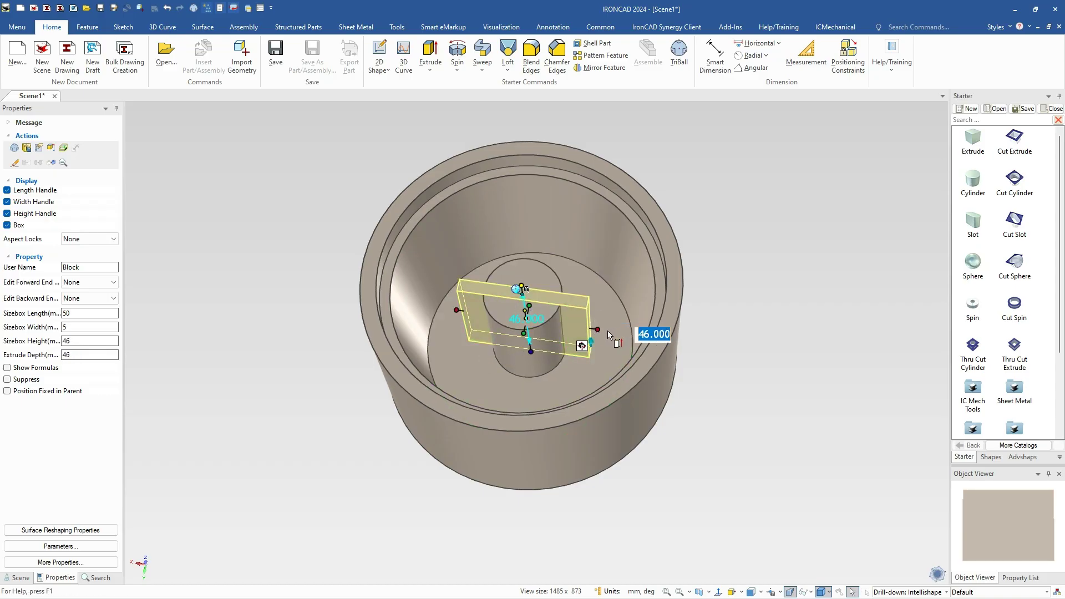
Make the rib block run 54 mm from the boss's centre into the pocket wall and set its height to 40 mm
left_click_drag(597, 330, 540, 266)
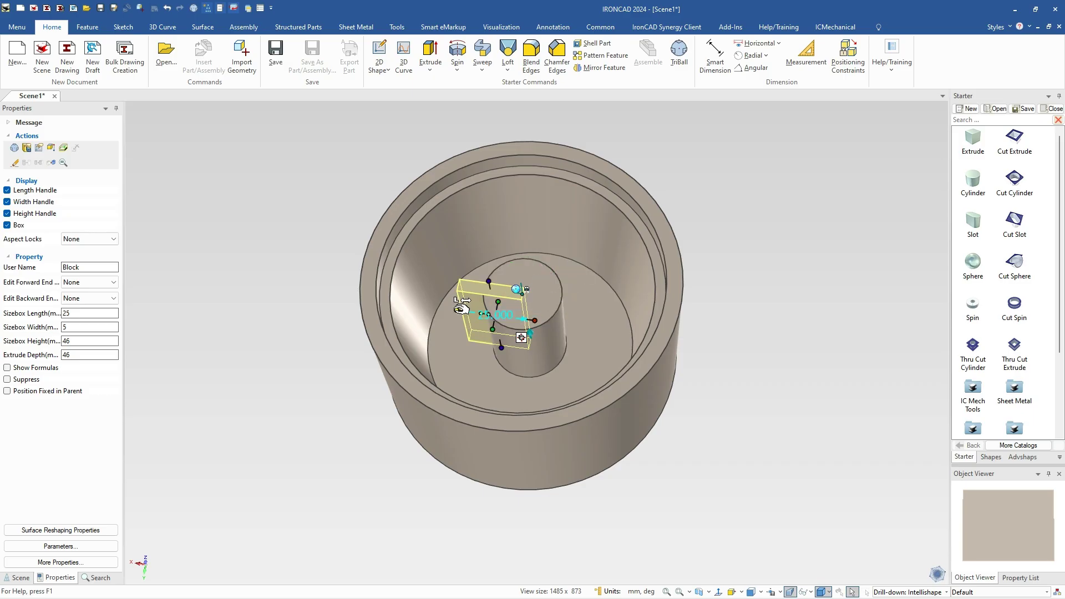
left_click_drag(461, 306, 384, 276)
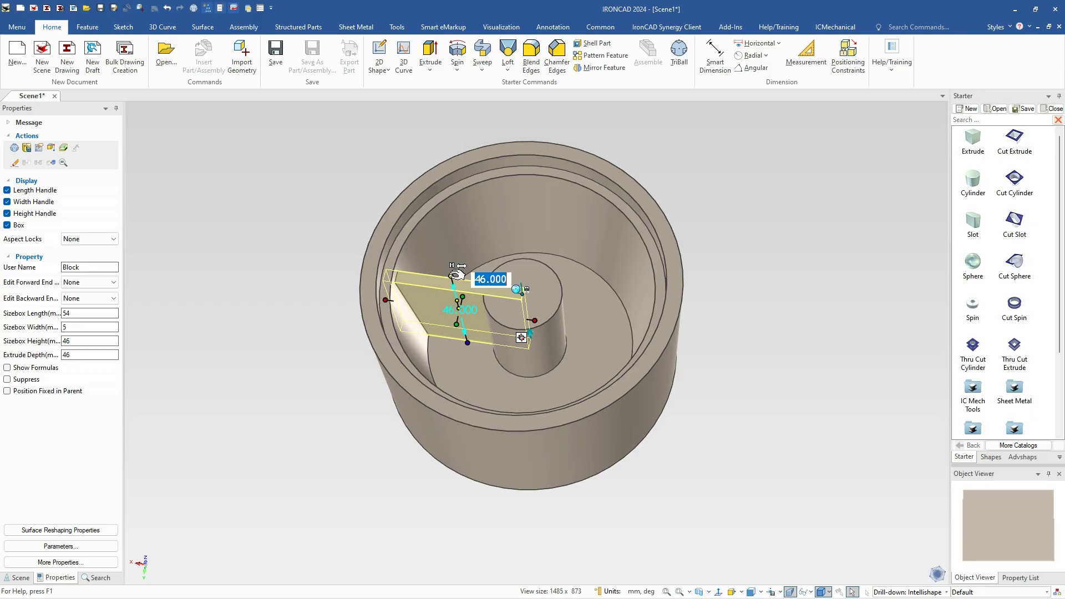
type("40")
key("Tab")
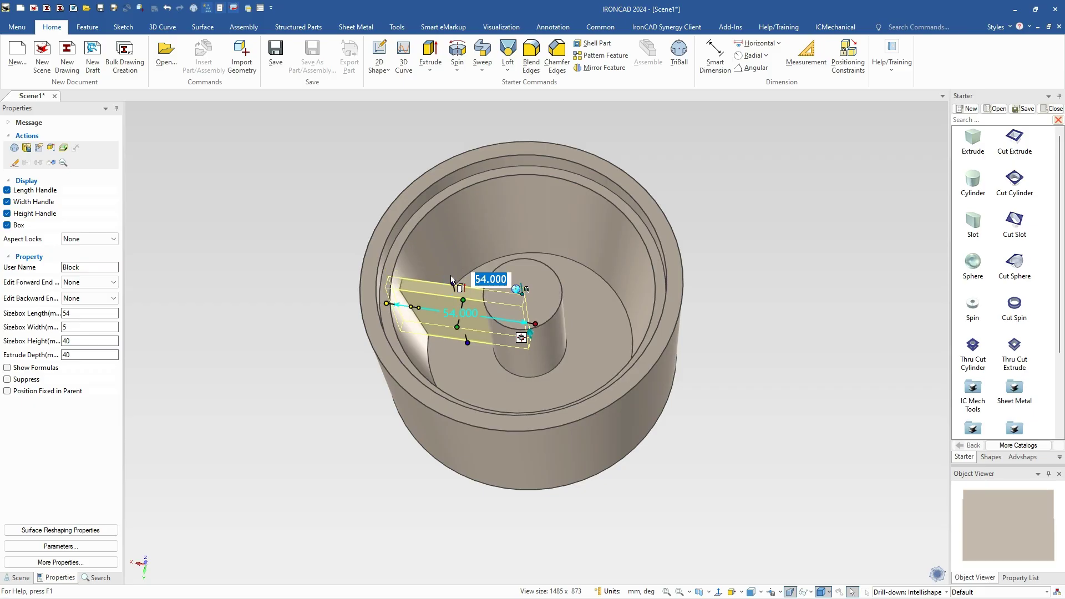
left_click(776, 395)
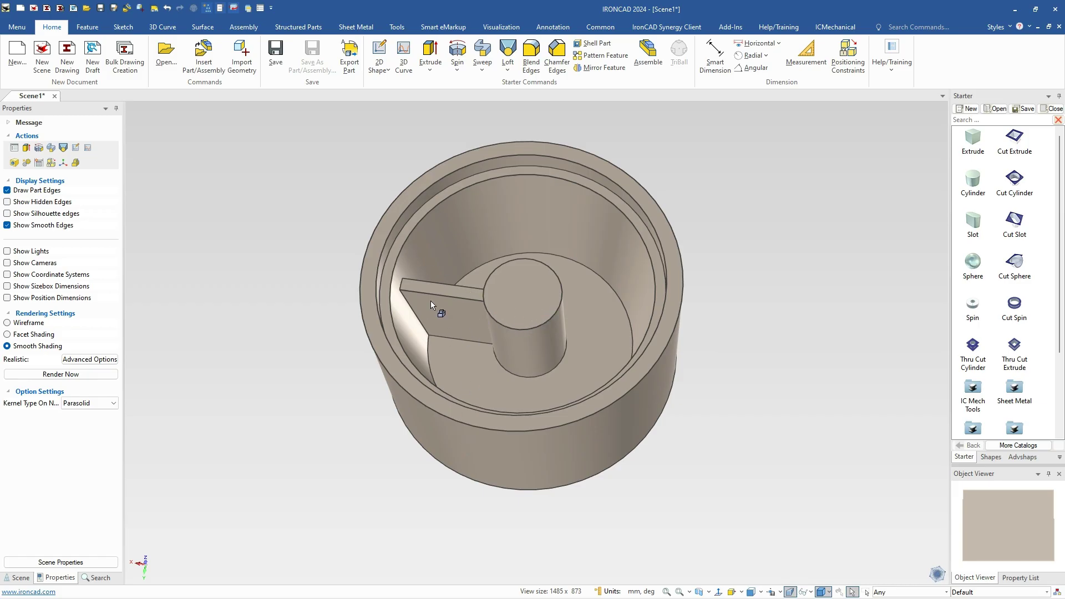
Create a circular pattern of the rib around the part's central axis with 3 instances at 120 degrees
left_click(553, 70)
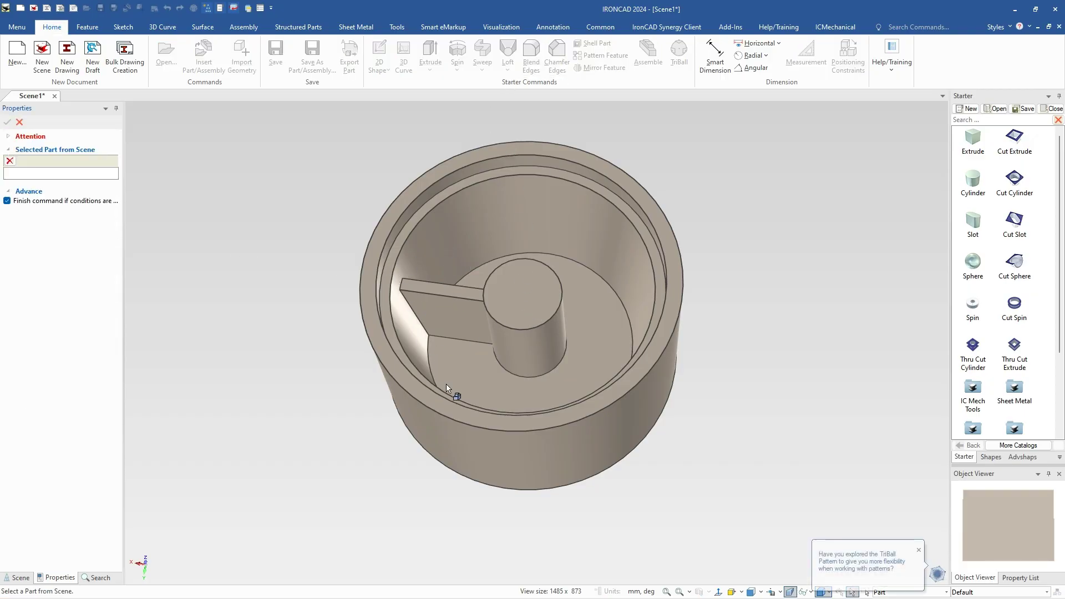
left_click(503, 440)
left_click(918, 550)
left_click(231, 167)
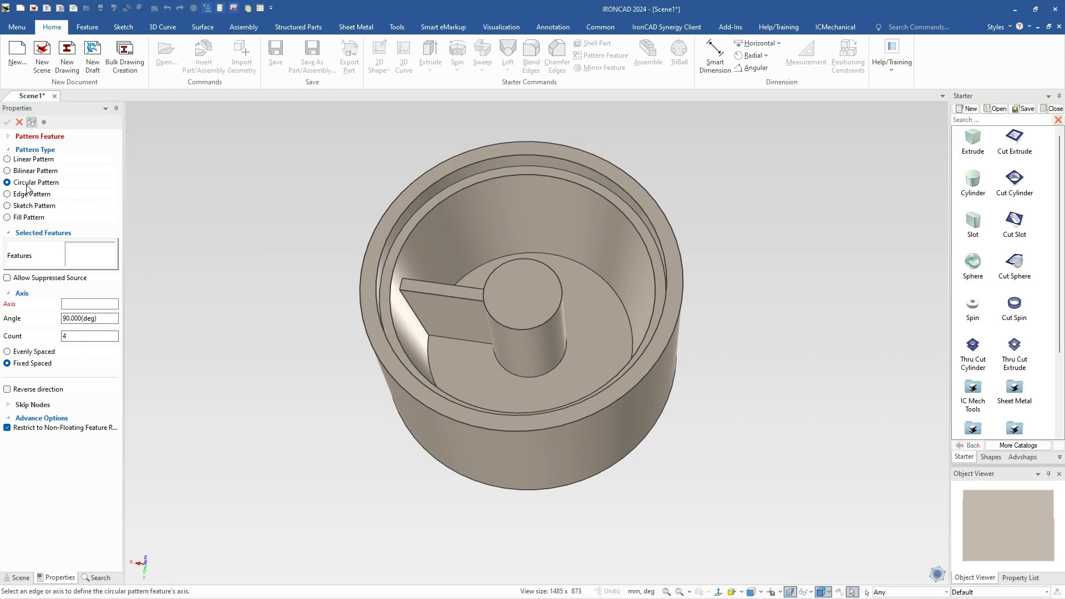
left_click(81, 306)
left_click(435, 434)
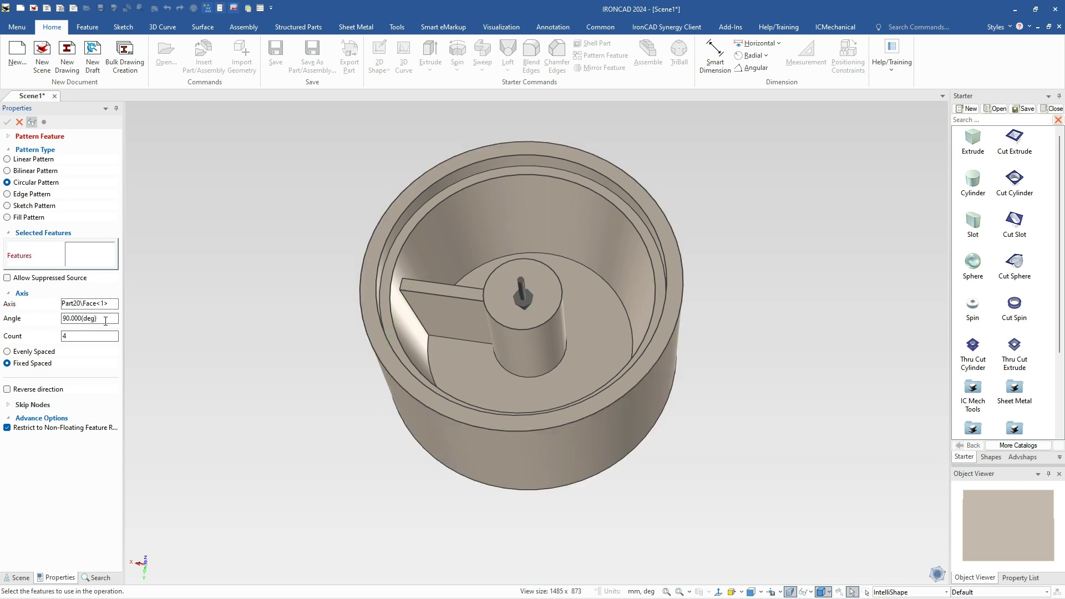
left_click_drag(105, 321, 40, 317)
type("120")
left_click(436, 299)
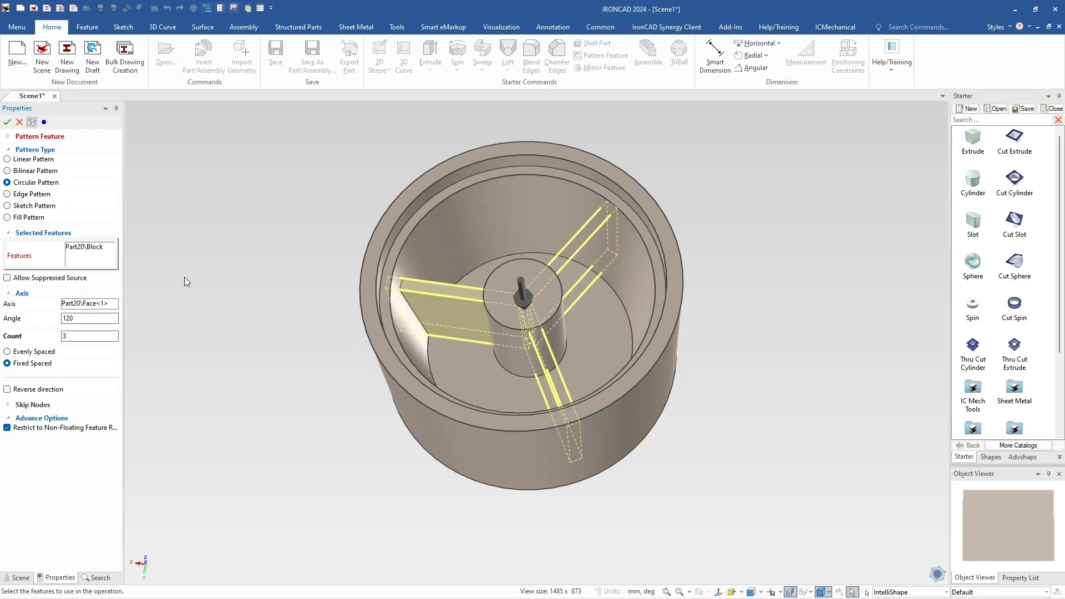
left_click(7, 121)
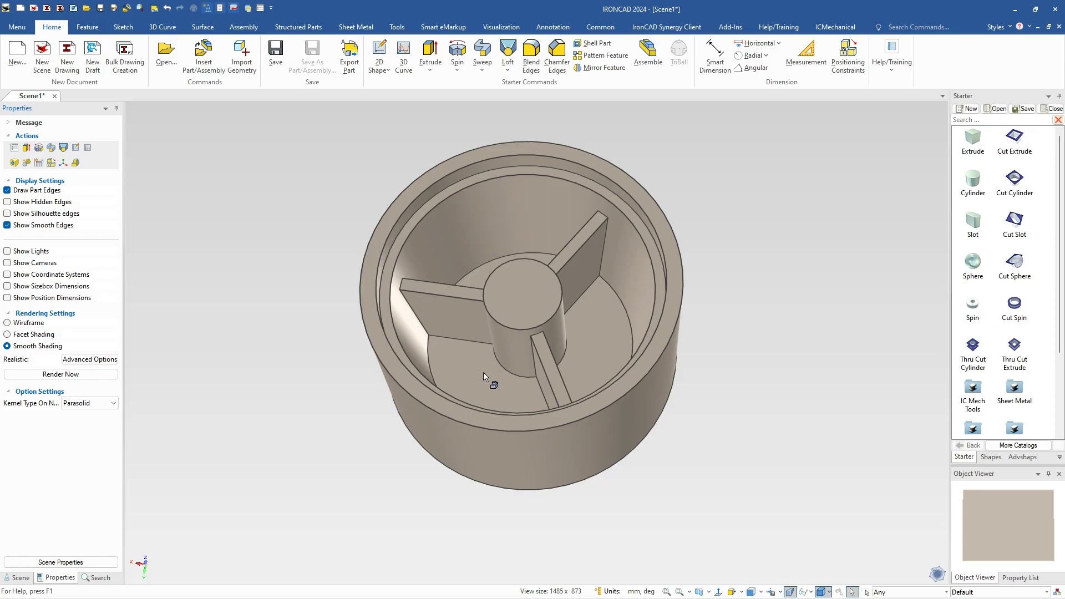
Add an extruded block at the centre of the boss's top face and set its width to 22 mm
middle_click_drag(483, 376, 640, 305)
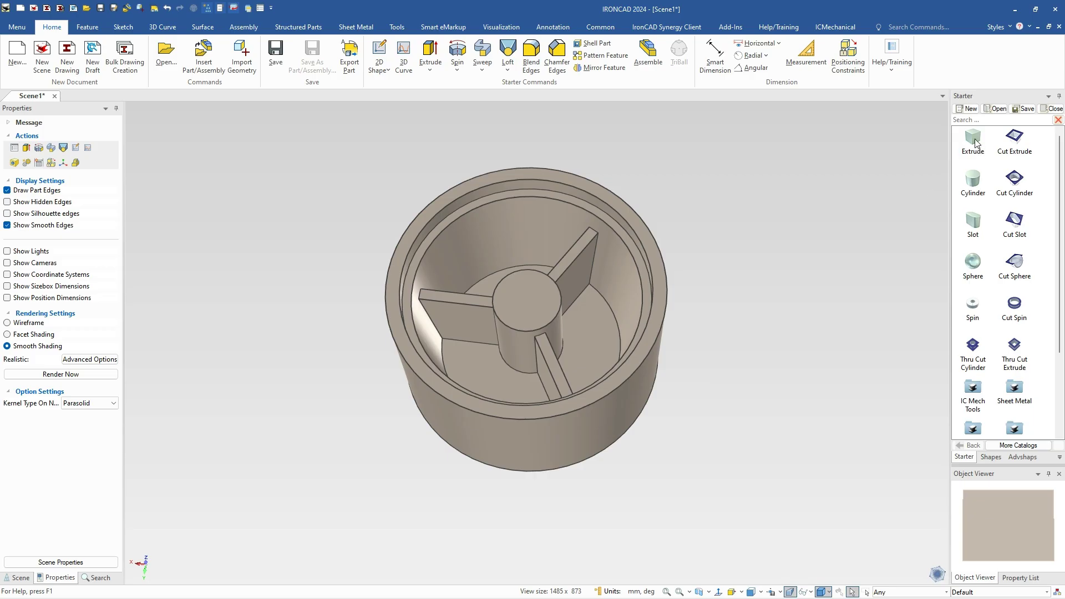
left_click_drag(976, 143, 526, 301)
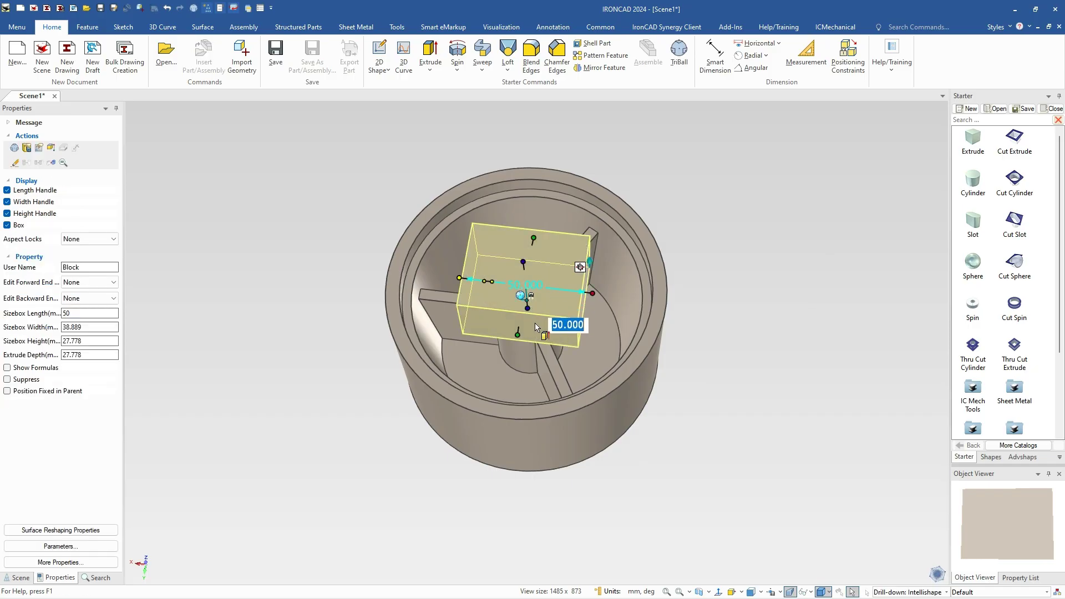
mouse_move(474, 271)
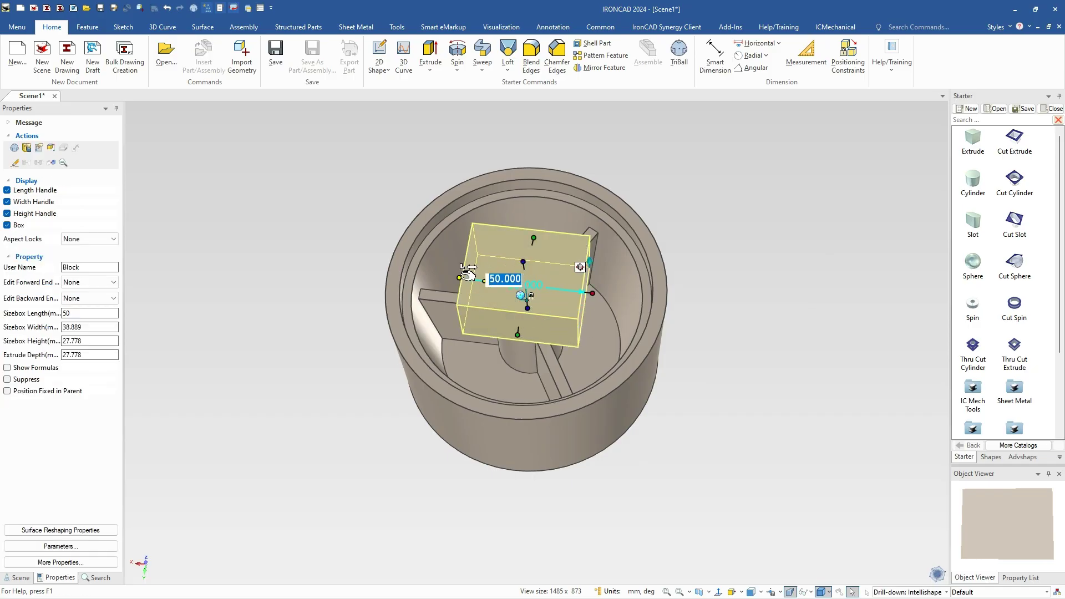
left_click_drag(534, 239, 541, 233)
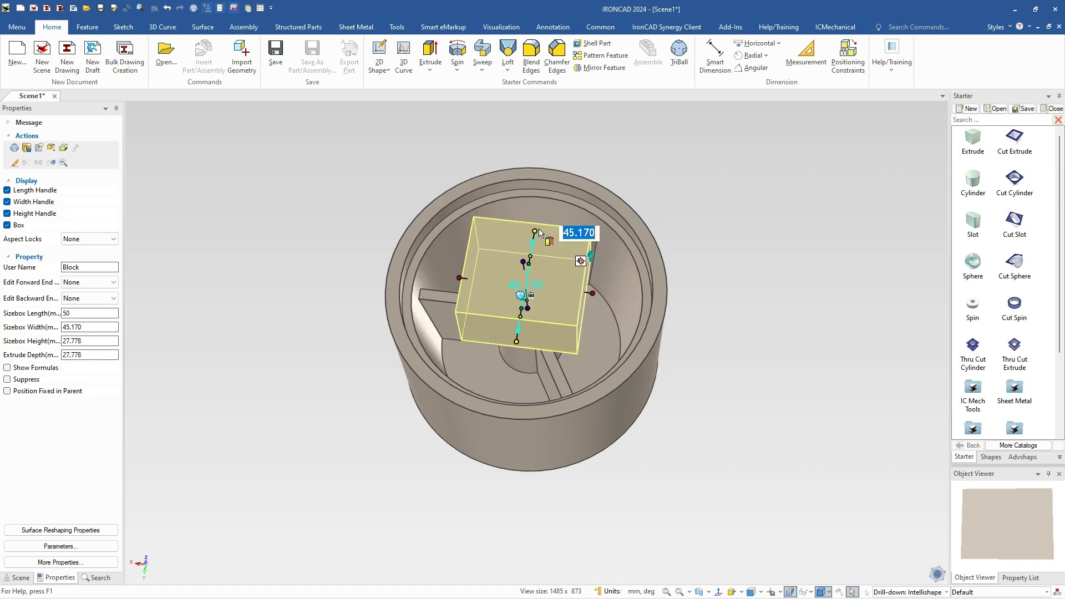
type("22")
key("Tab")
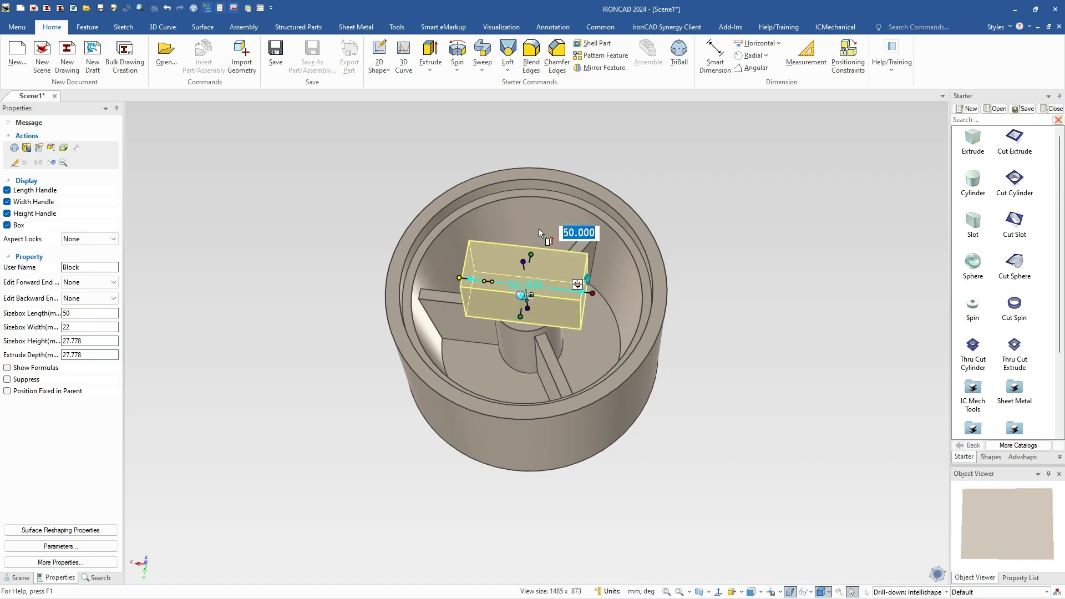
Trim the new block to start at the boss's centre and set its outward length to 139/2 mm
type("25")
key("Return")
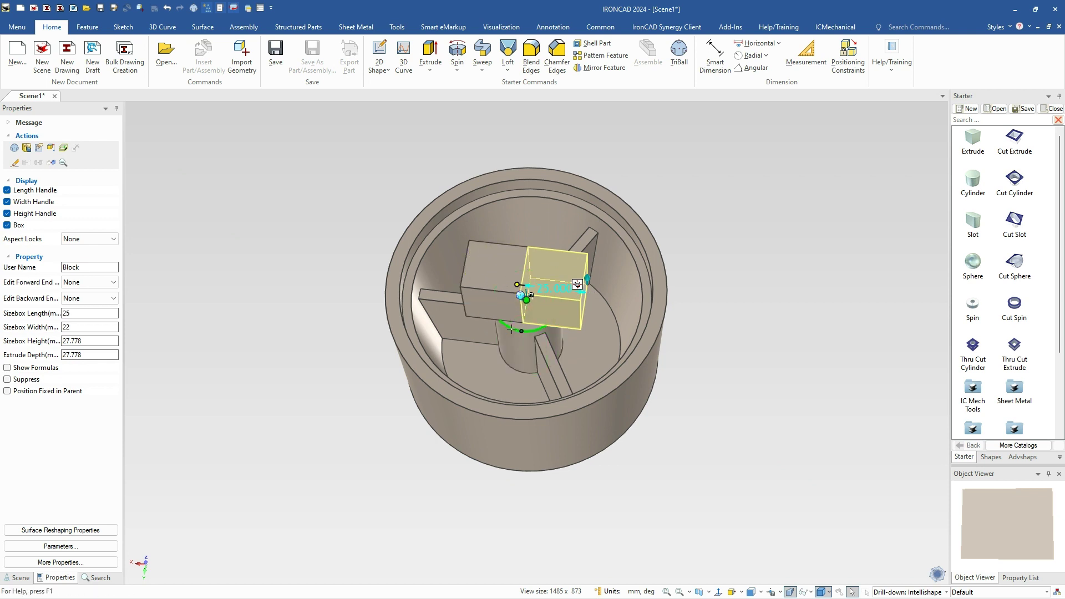
left_click_drag(512, 328, 512, 328, "shift")
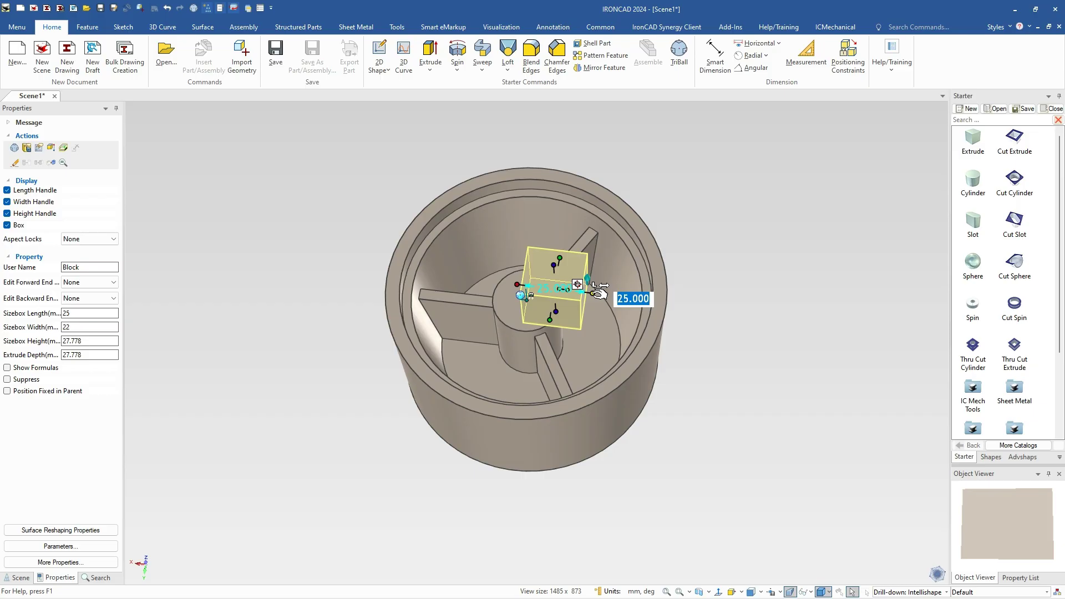
type("139/2")
key("Return")
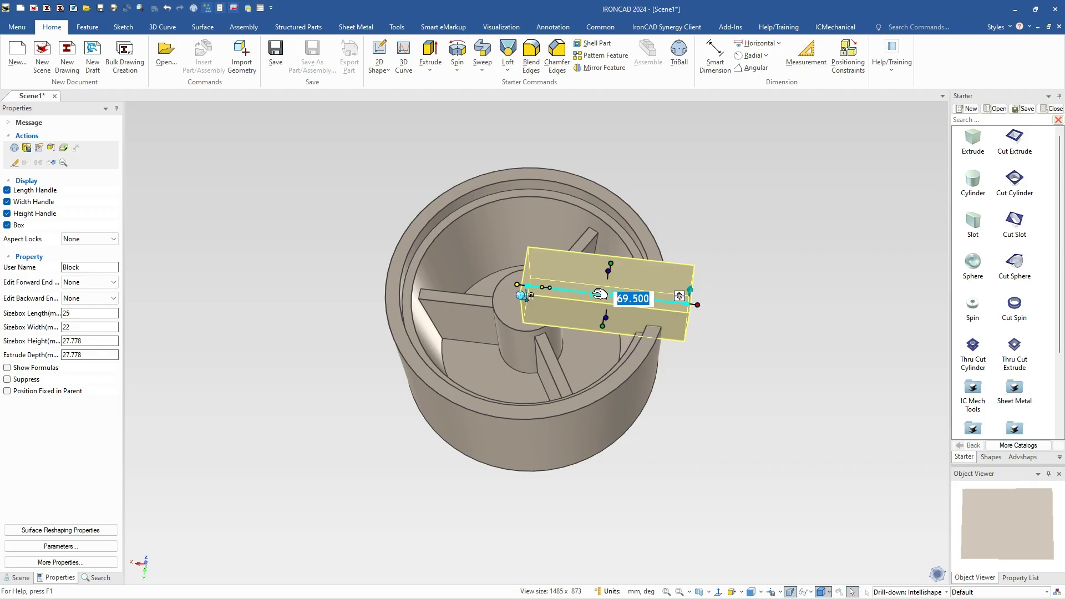
Give the block a 20 mm height up from the part's base and trim its inner end to the rim's inner edge, 15.5 mm long
middle_click_drag(521, 387, 504, 358)
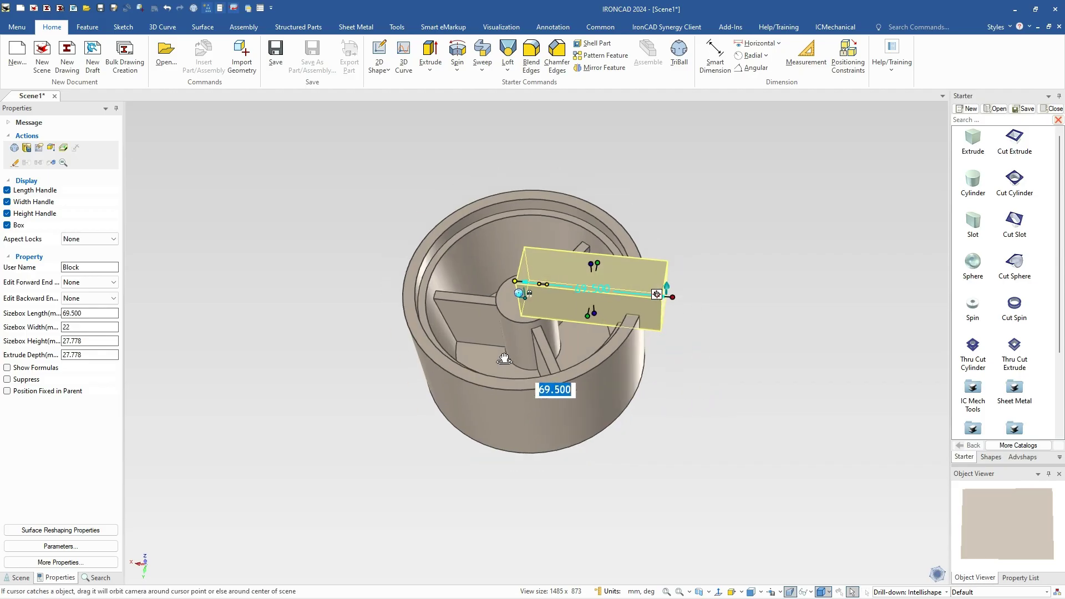
middle_click_drag(544, 390, 548, 381)
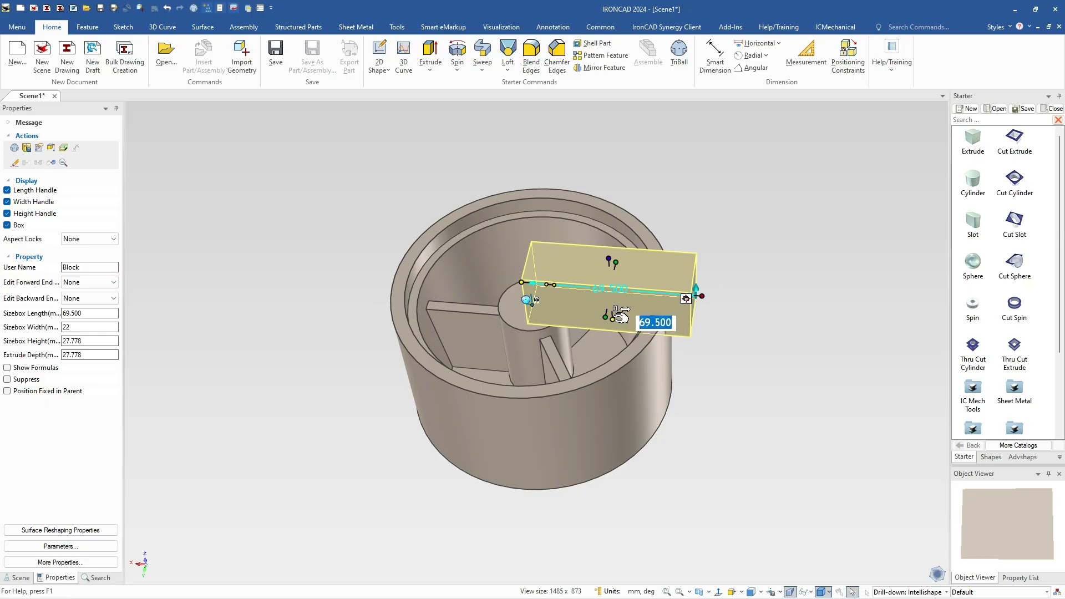
left_click_drag(612, 318, 639, 451)
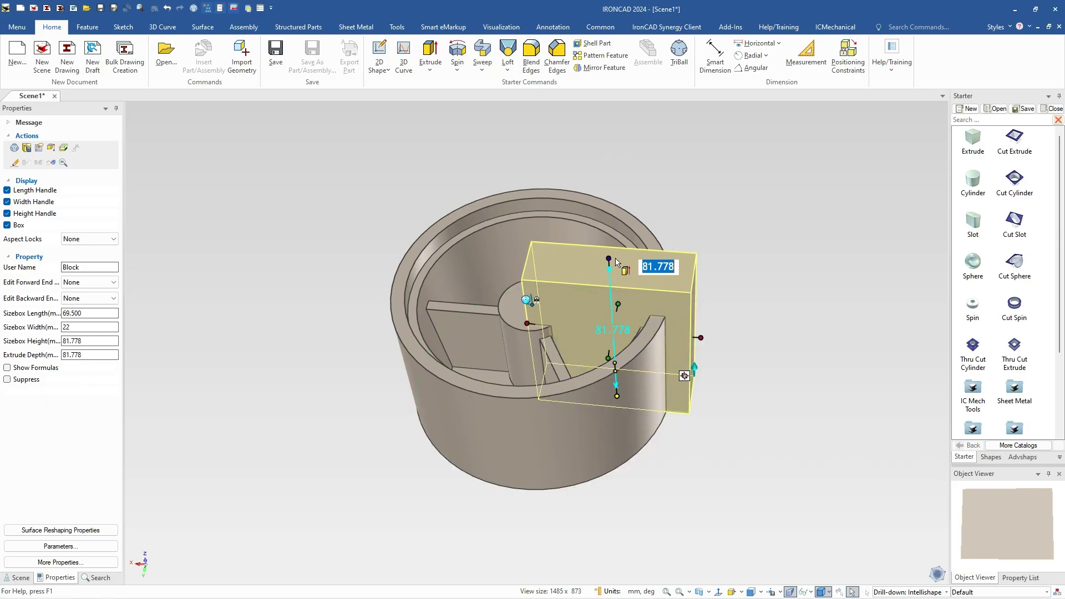
mouse_move(611, 256)
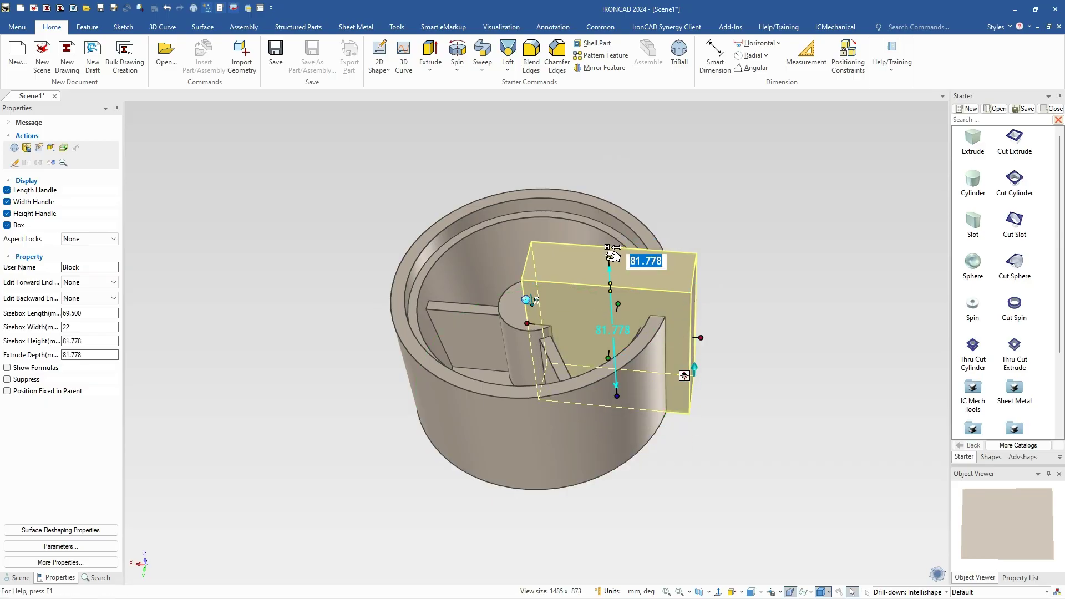
type("20")
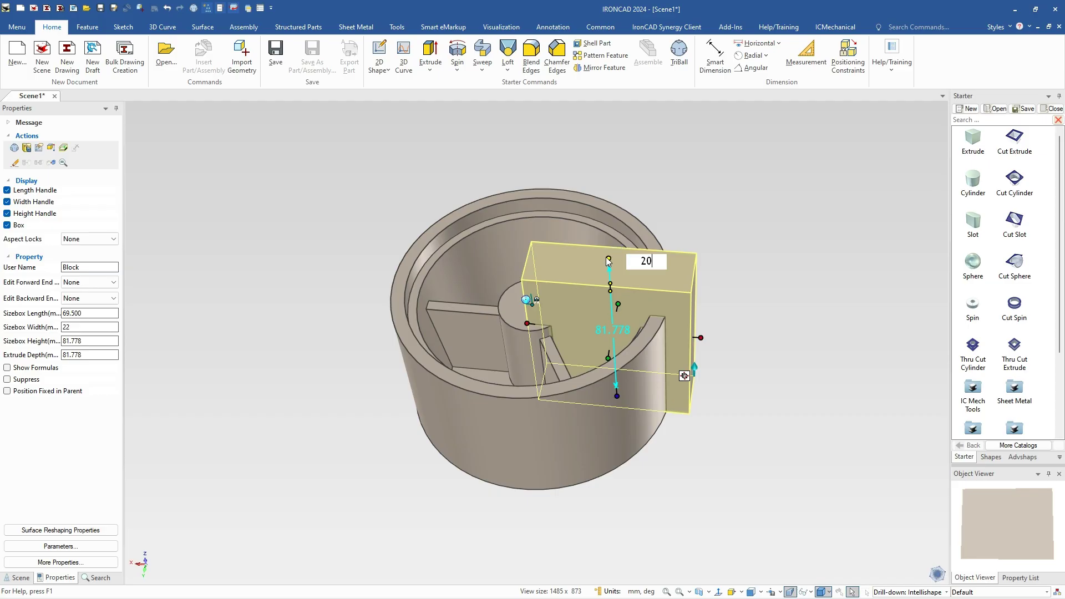
key("Tab")
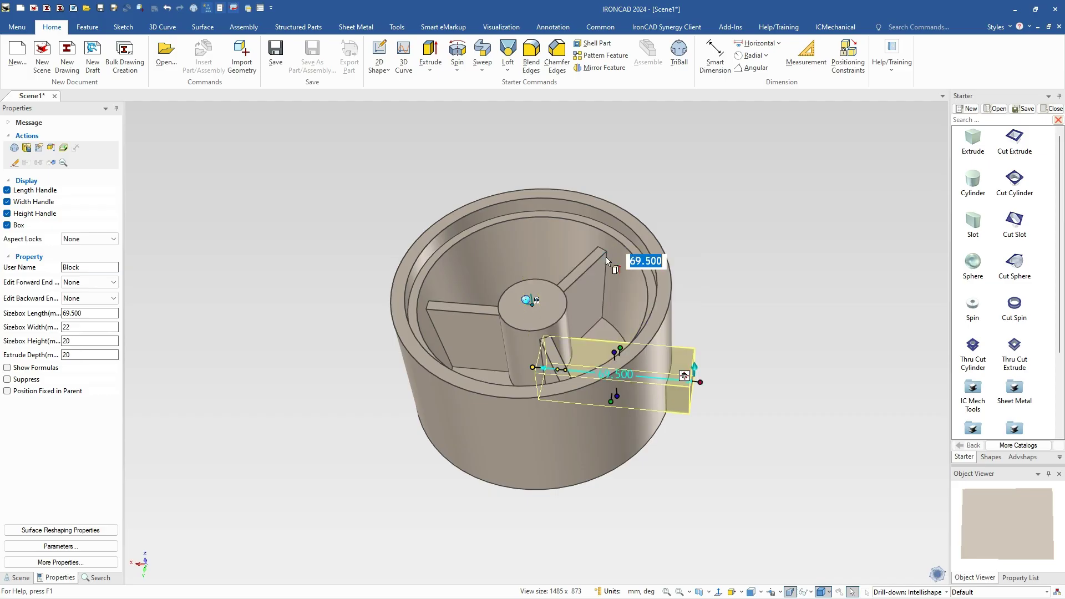
key("Return")
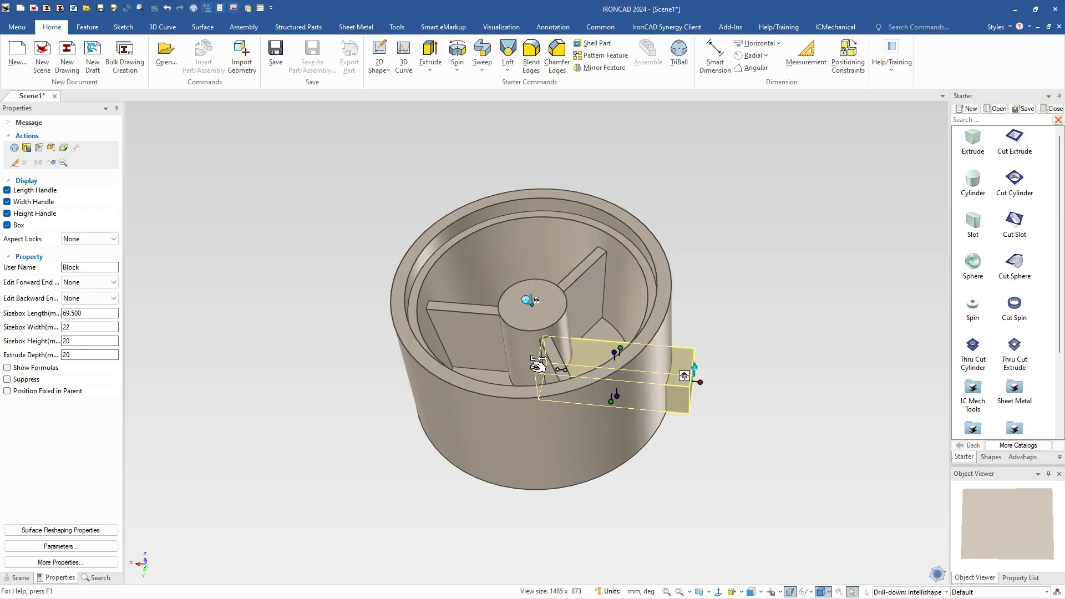
left_click_drag(536, 366, 653, 300)
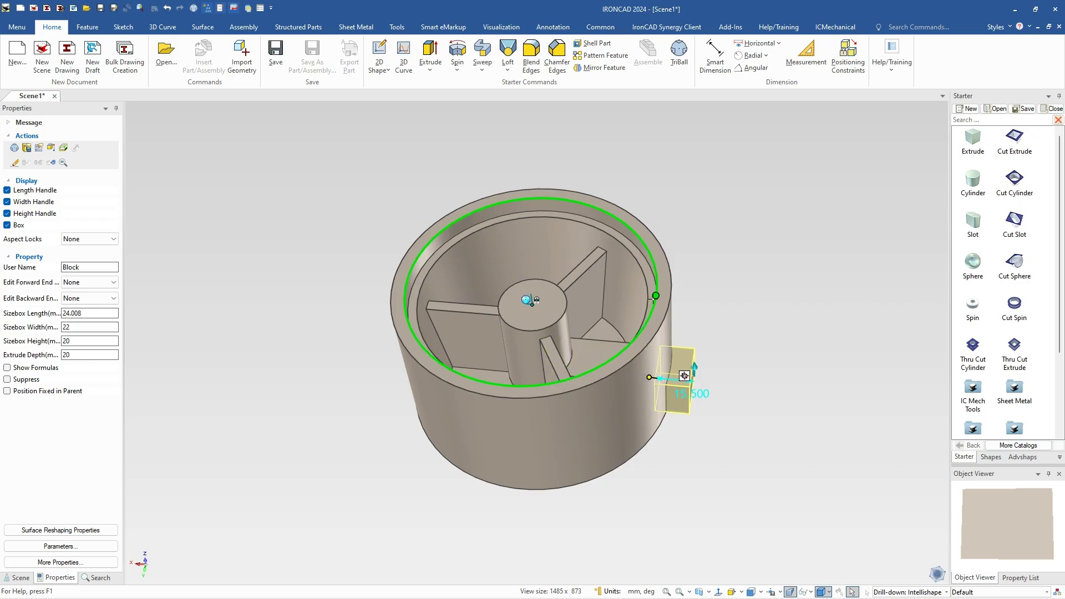
left_click(718, 337)
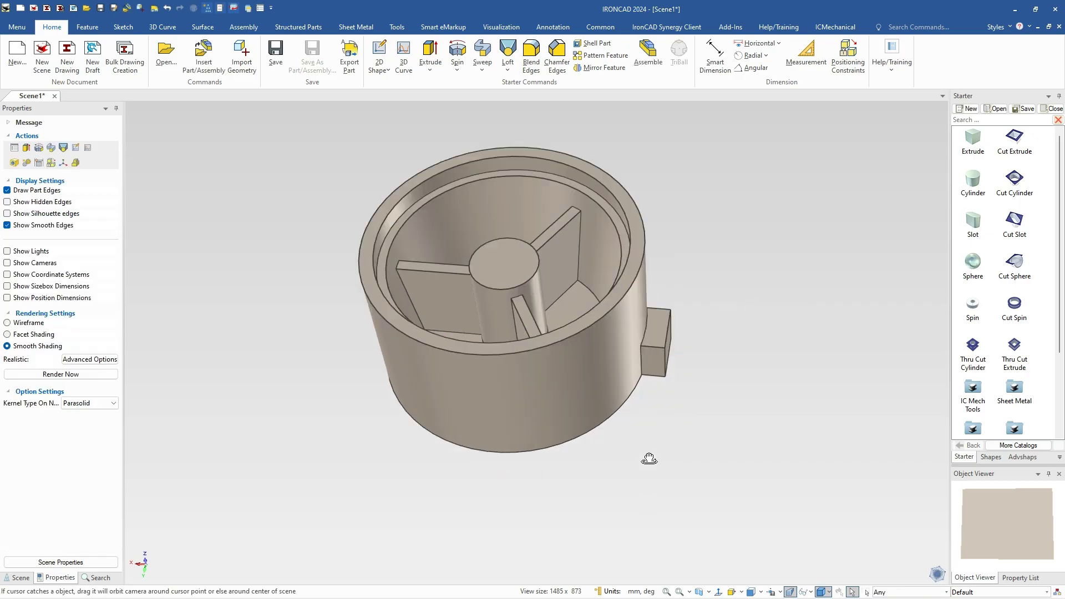
middle_click_drag(637, 472, 585, 395)
middle_click_drag(697, 440, 584, 188)
scroll(697, 431, "up", 3)
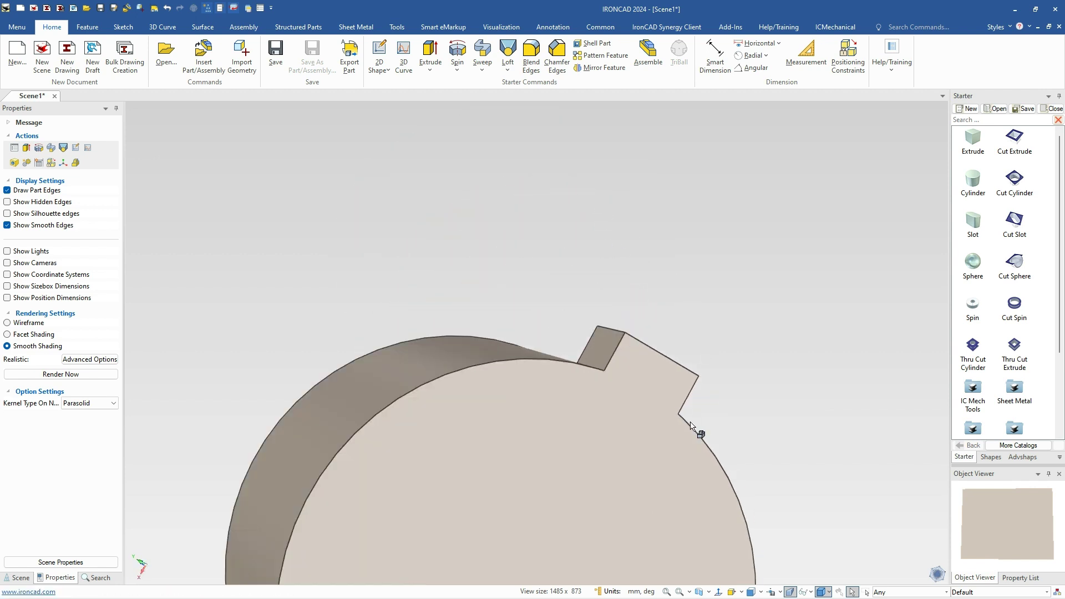
middle_click_drag(626, 306, 732, 556)
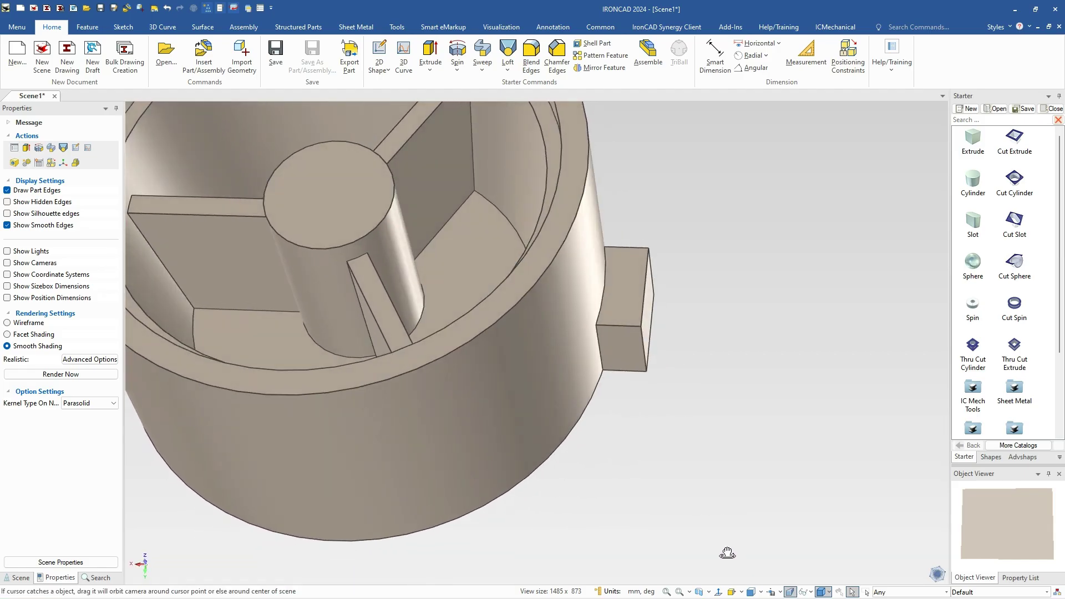
scroll(615, 401, "down", 2)
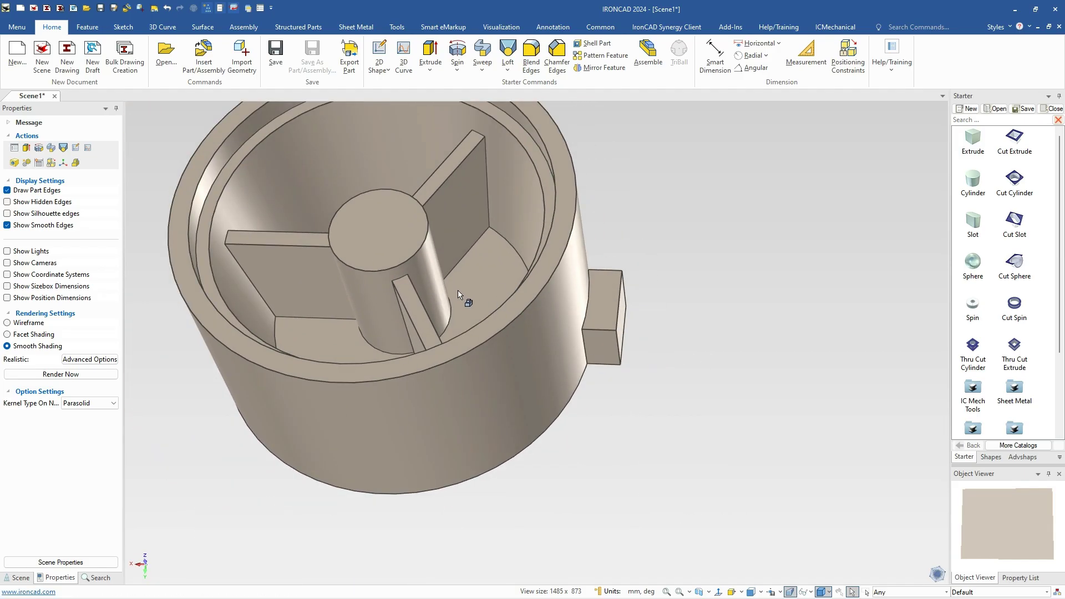
Rotate the outer block 45 degrees about the part's central axis with the TriBall
middle_click_drag(458, 294, 549, 433, "shift")
scroll(531, 349, "down", 3)
left_click(646, 383)
left_click(634, 378)
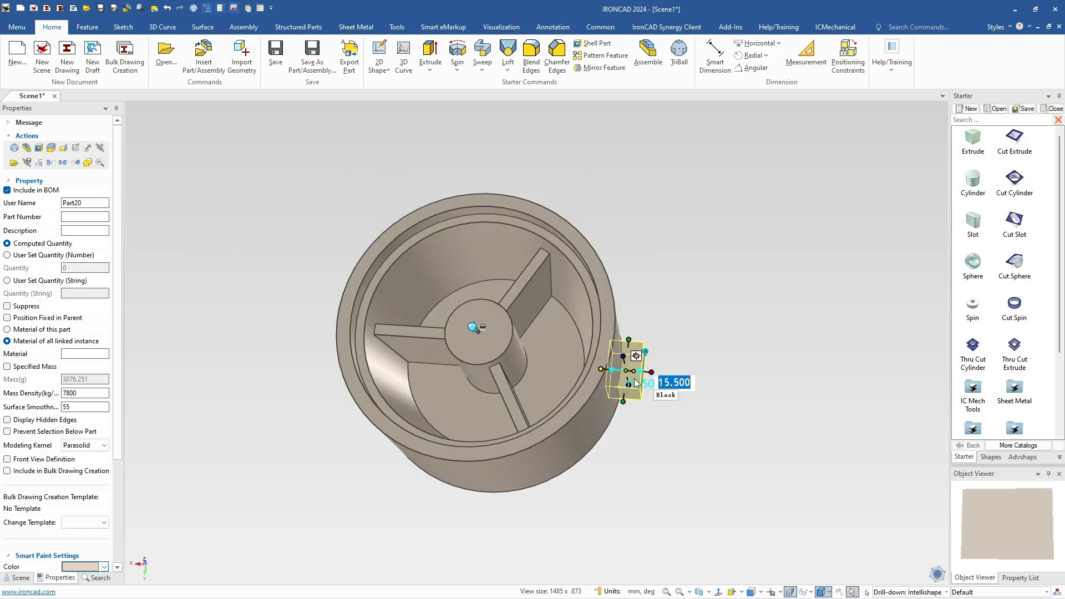
key("F10")
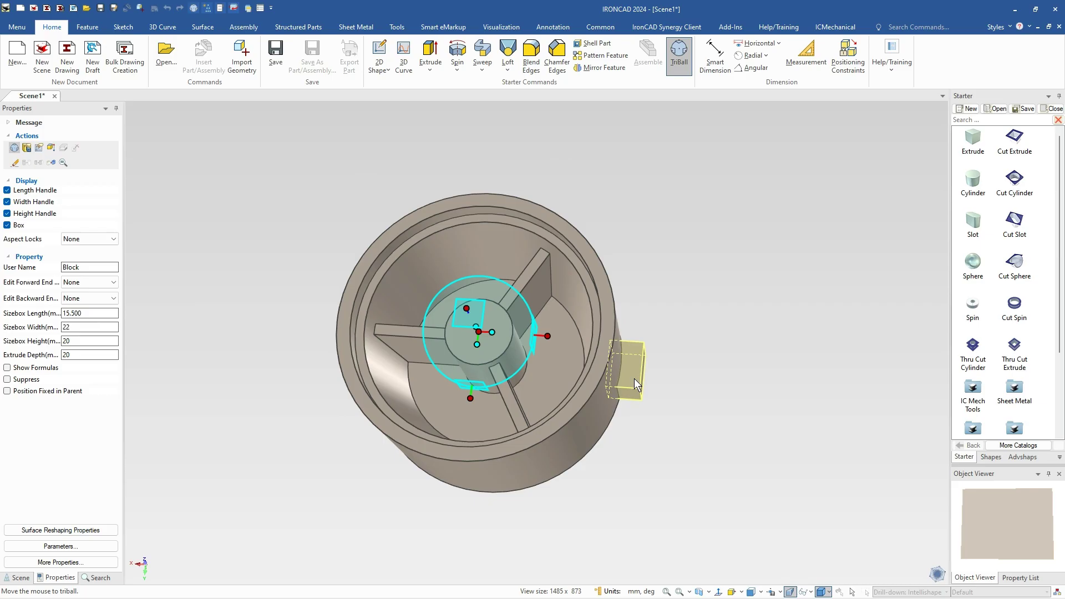
left_click(466, 308)
left_click_drag(469, 337, 506, 361)
type("45")
key("Return")
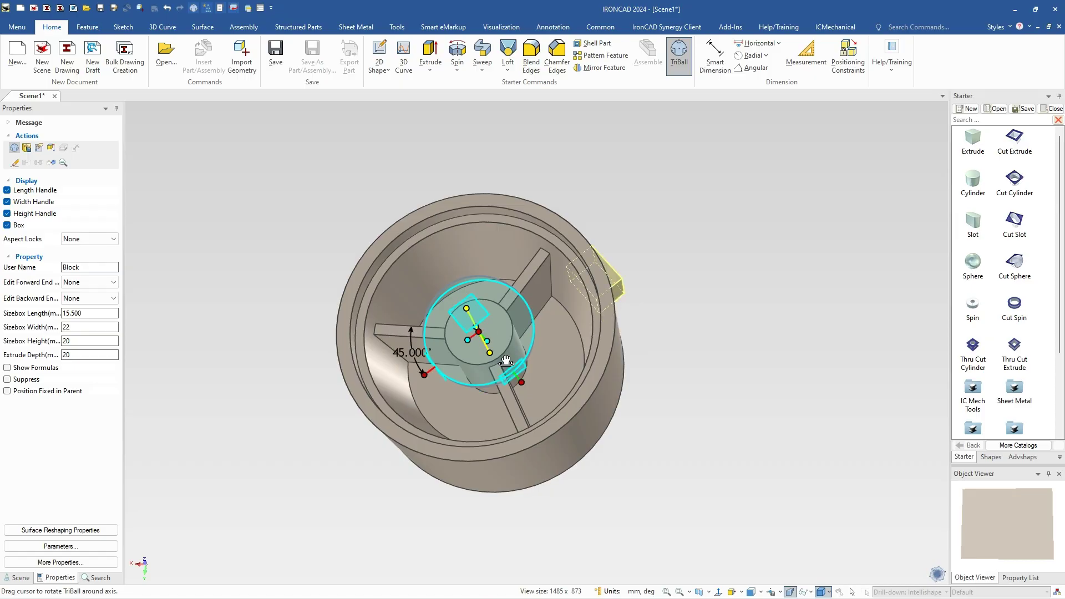
key("Escape")
Add a cylinder at the centre of the outer block's outer end edge on the part's base face and set its diameter to 22 mm
scroll(621, 326, "up", 4)
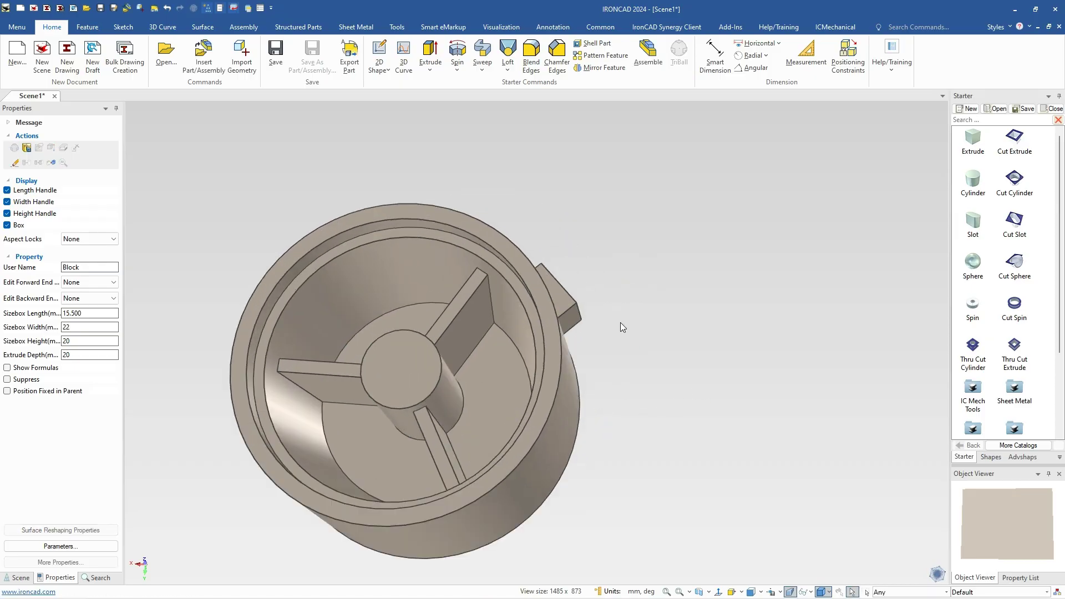
middle_click_drag(570, 322, 337, 171)
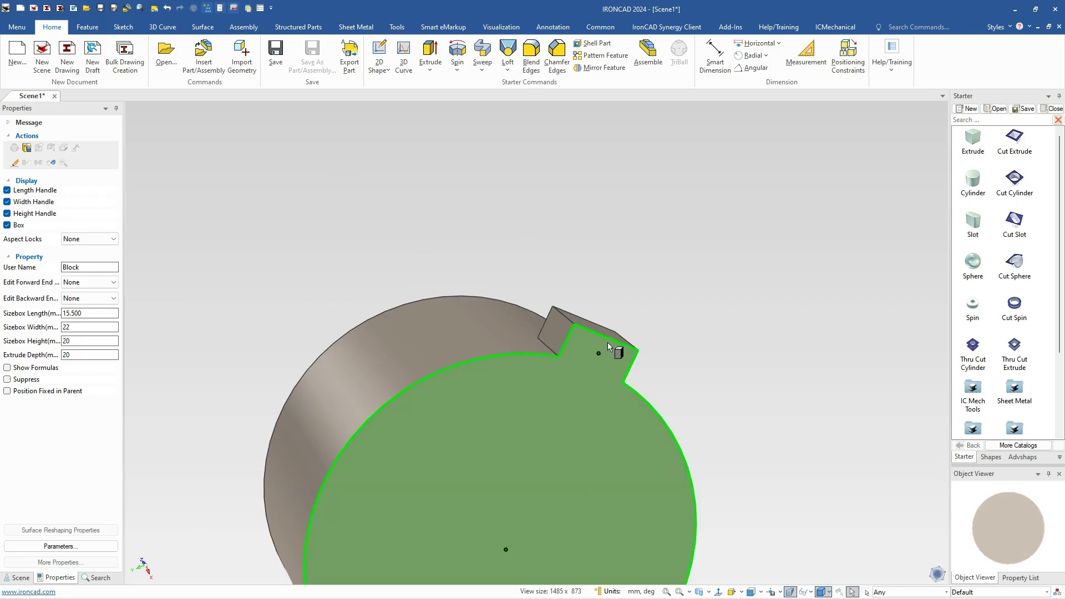
left_click_drag(607, 340, 606, 339)
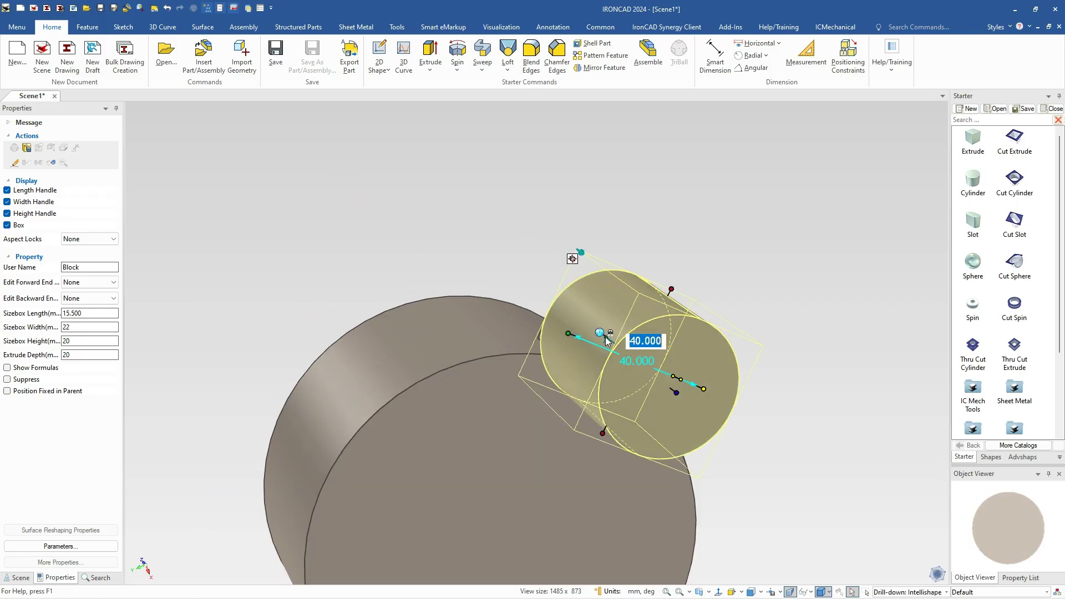
left_click(675, 287)
type("22")
key("Return")
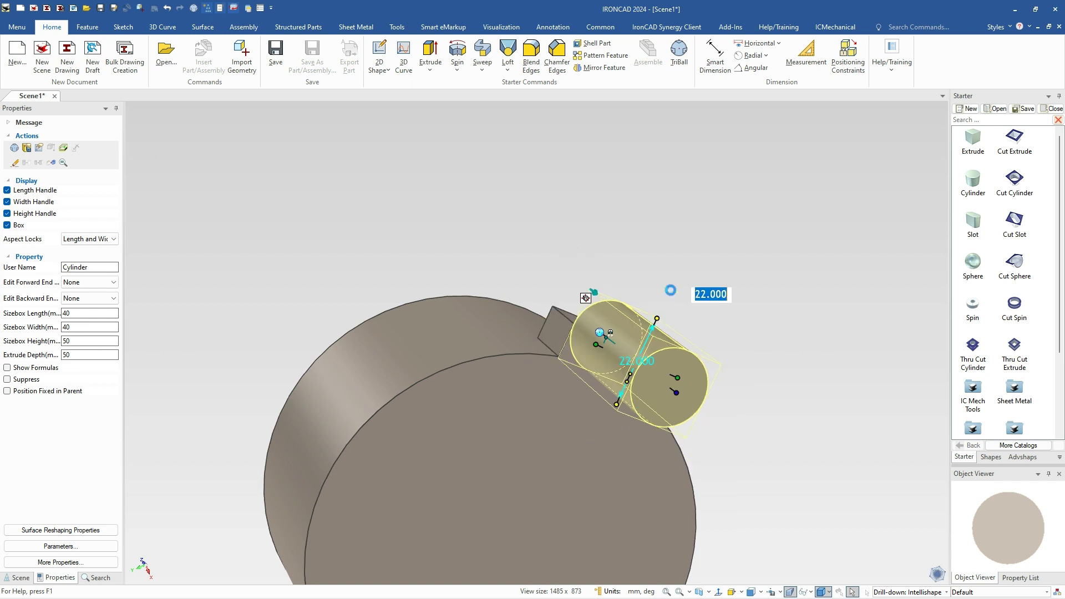
Flip the cylinder's extrude direction into the outer block and shorten its height to about 19 mm
right_click(628, 339)
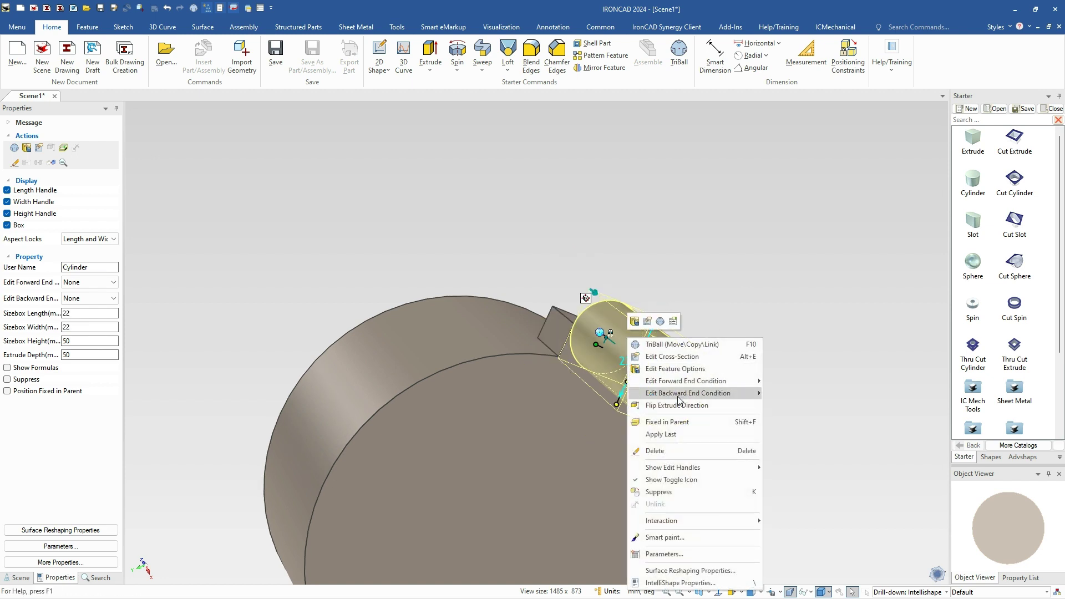
left_click(679, 408)
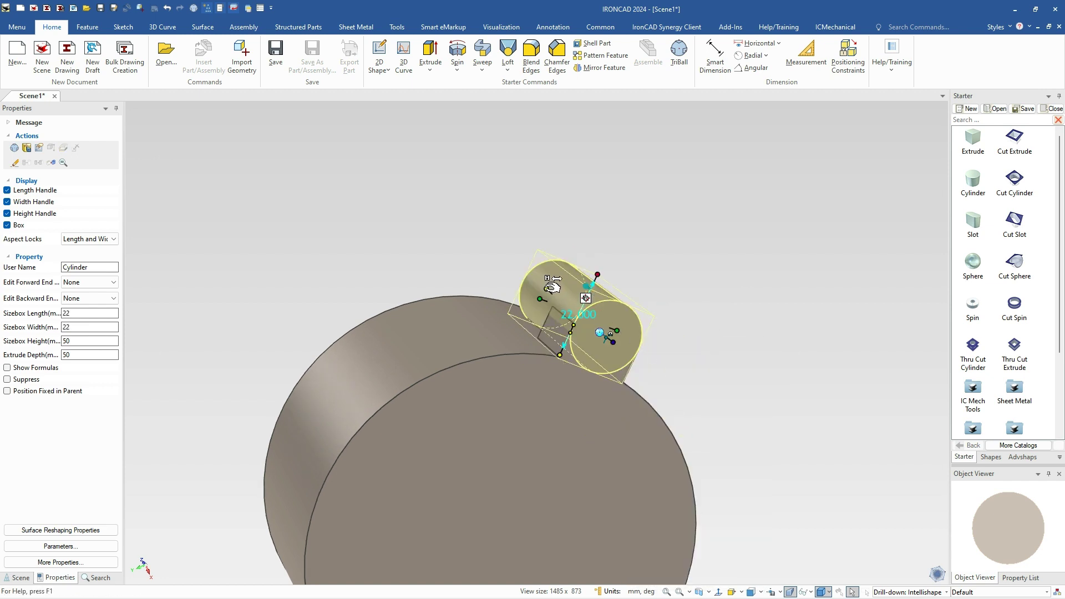
left_click_drag(553, 286, 549, 330, "shift")
left_click(720, 285)
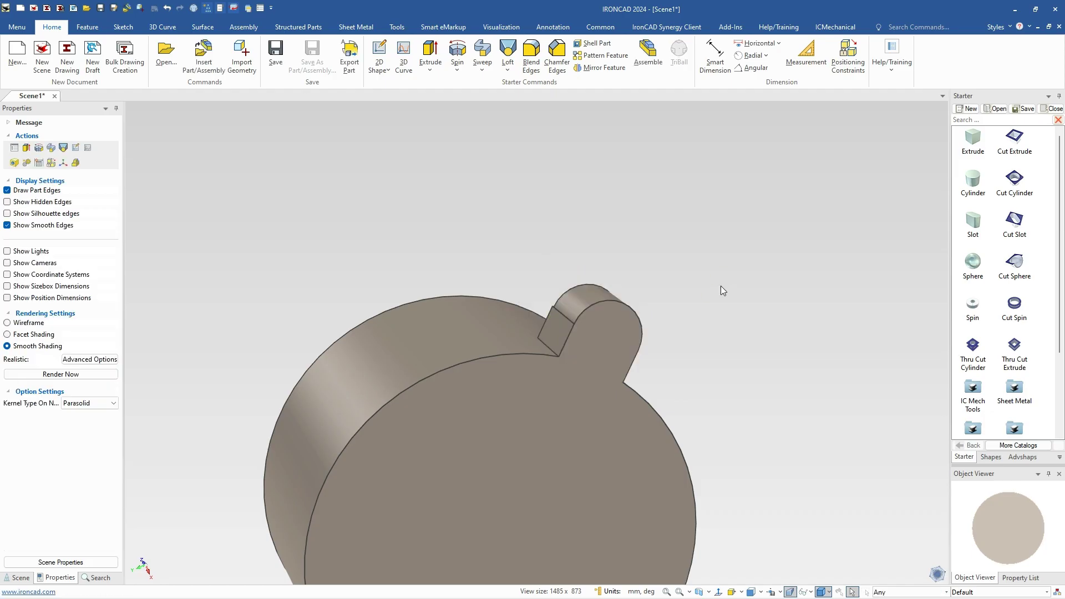
Extend the cylinder to a 20 mm height by snapping its end to the block's upper corner
left_click(578, 305)
left_click(580, 309)
scroll(597, 318, "up", 3)
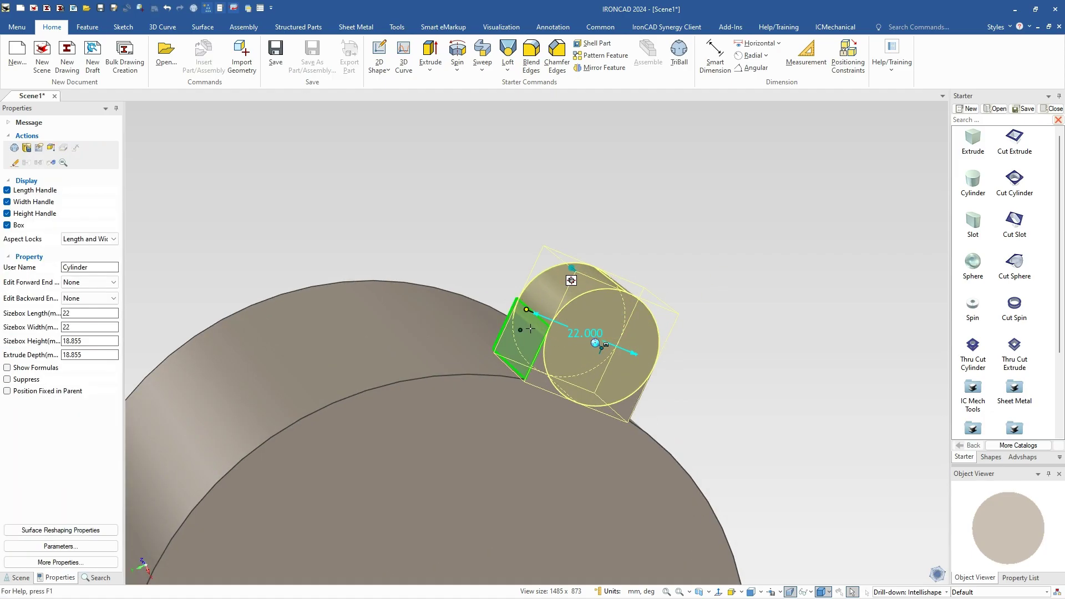
left_click(513, 235)
middle_click_drag(514, 235, 537, 308)
left_click(556, 212)
left_click(558, 214)
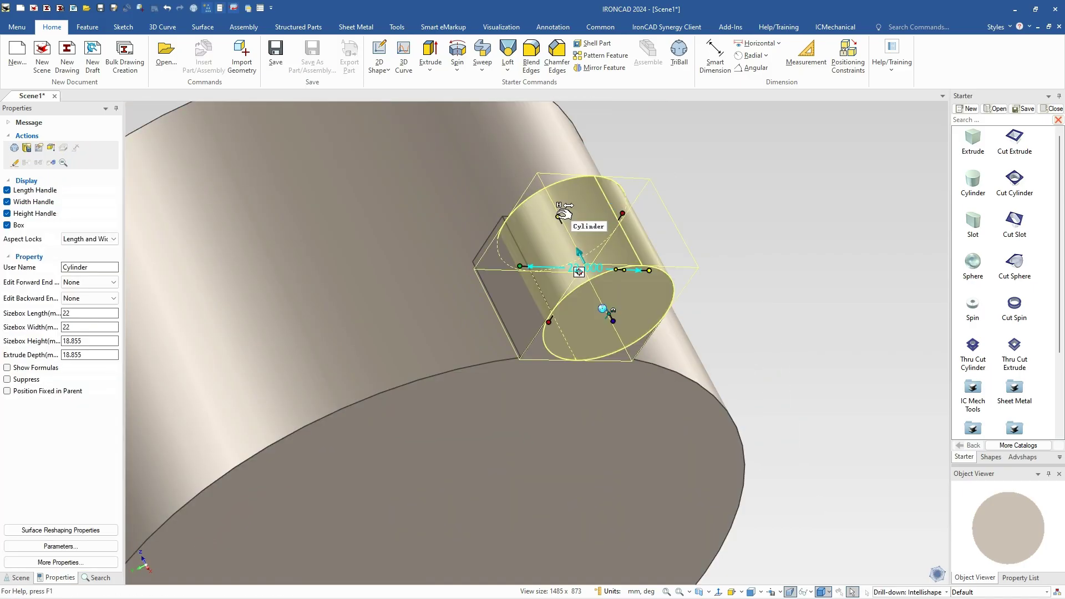
left_click_drag(559, 216, 502, 216, "shift")
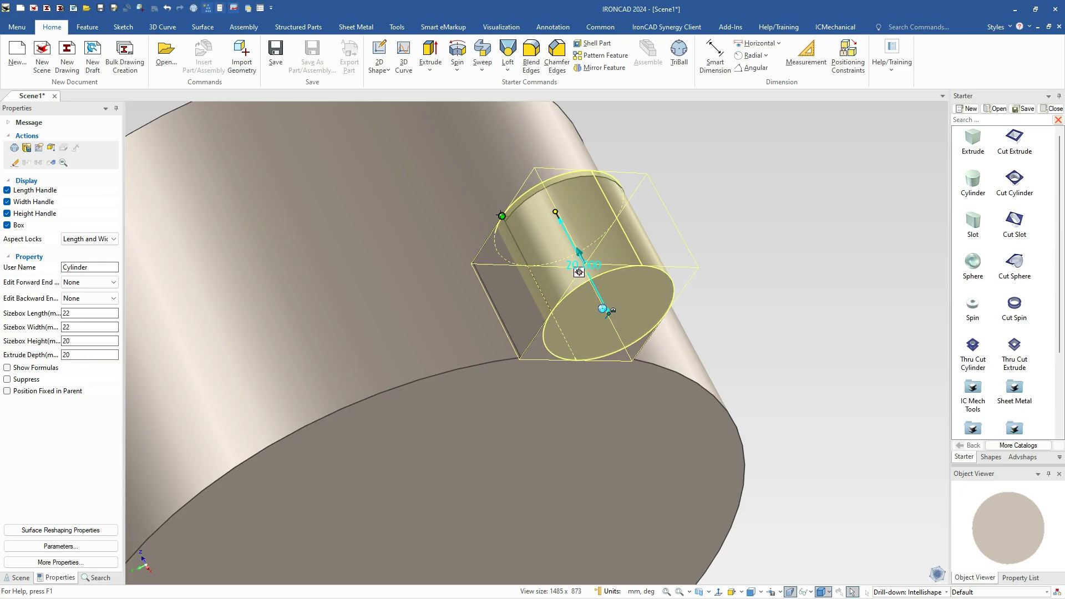
left_click(716, 191)
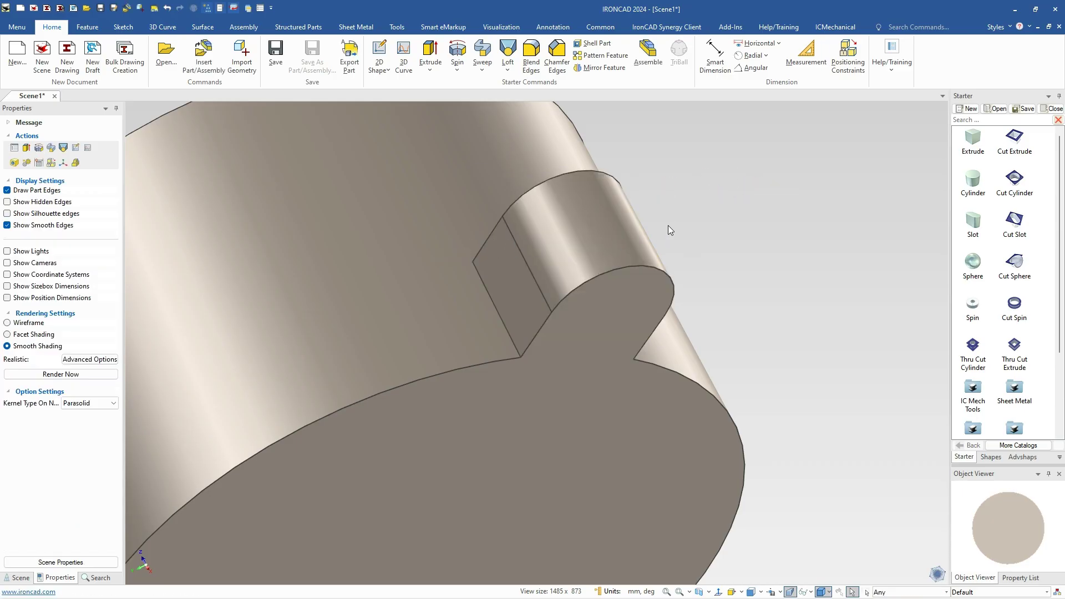
Blend the two vertical edges where the lug meets the outer wall with a constant 7 mm radius
middle_click_drag(643, 195, 359, 309)
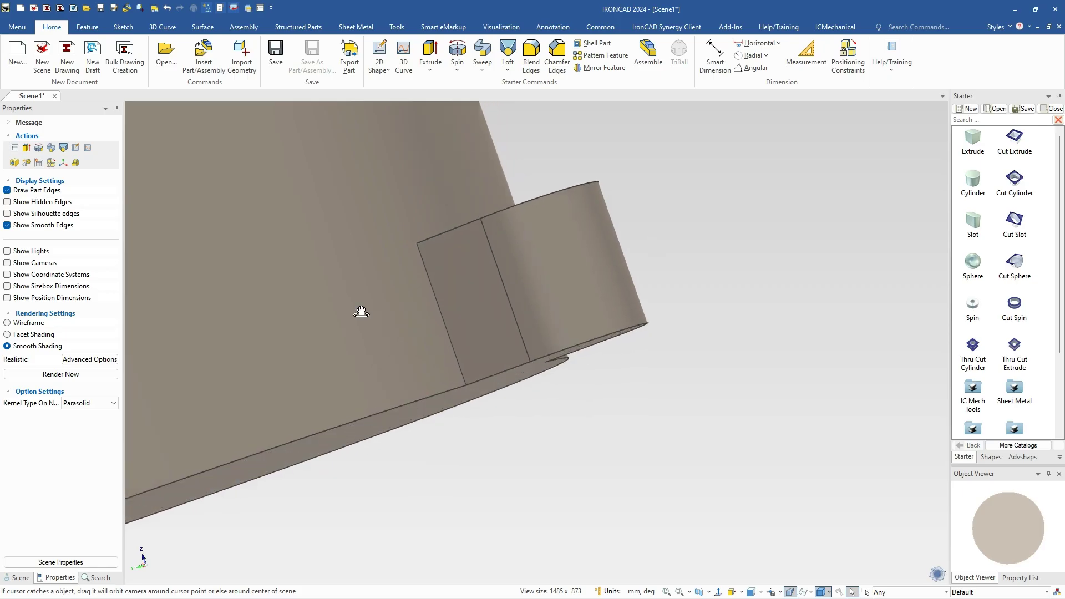
left_click(446, 326)
left_click(445, 326)
left_click(445, 325)
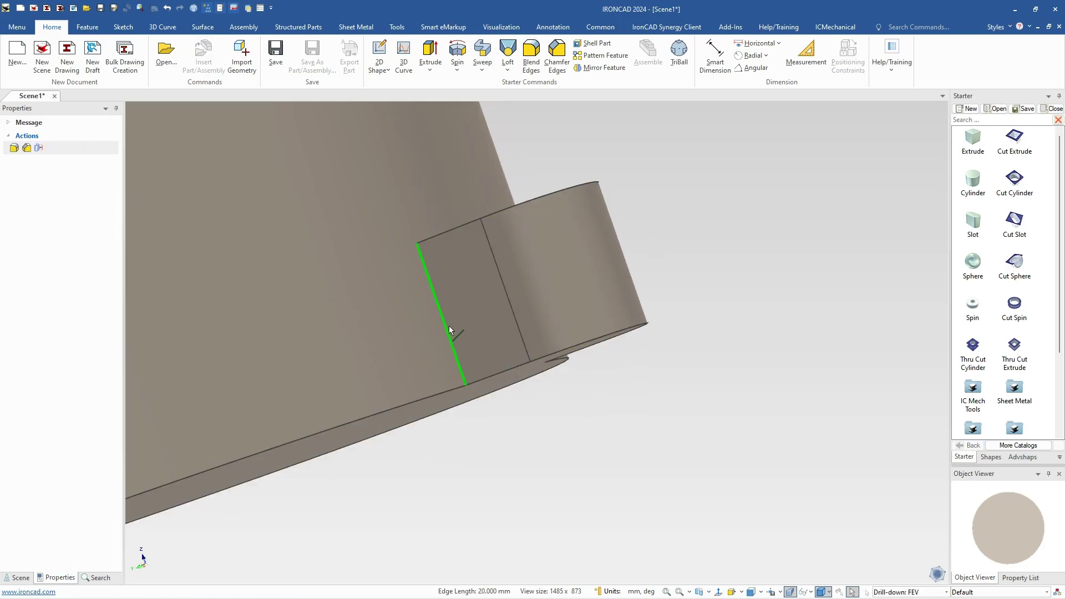
middle_click_drag(657, 376, 777, 344)
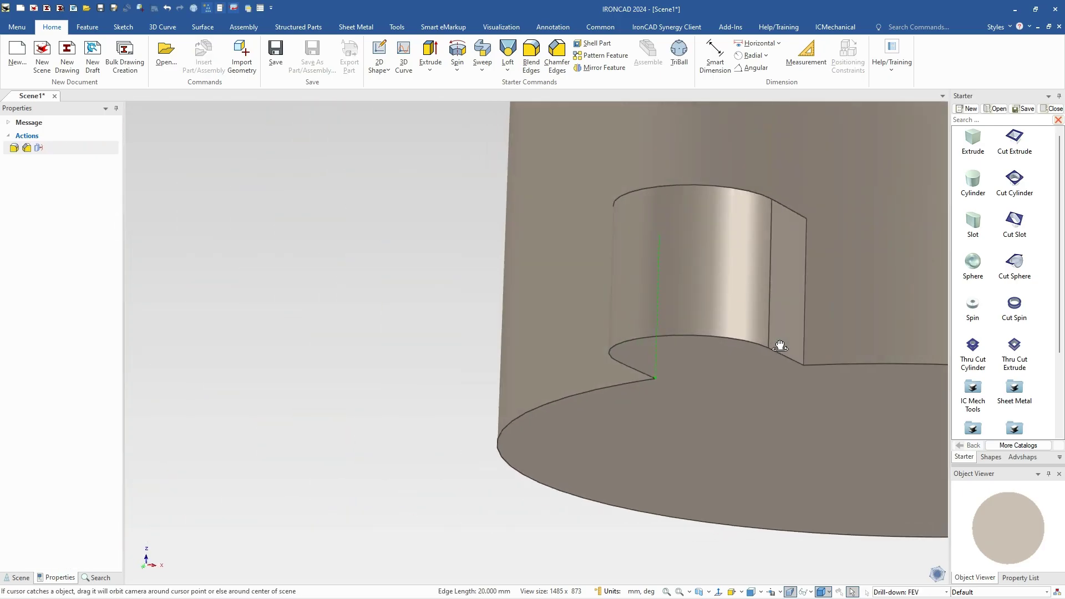
left_click(805, 336)
right_click(805, 336)
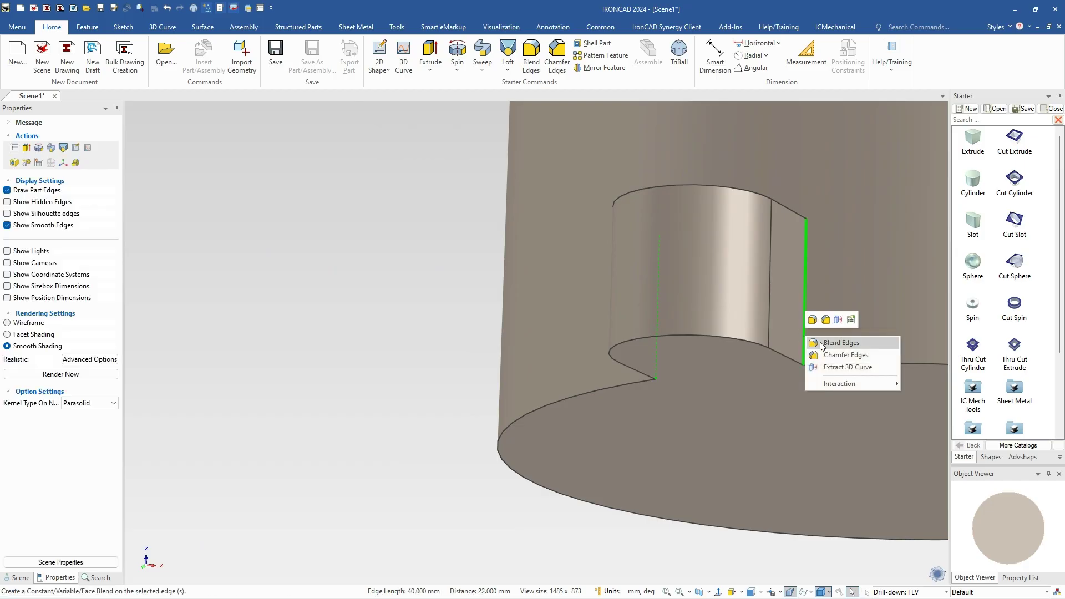
left_click(830, 343)
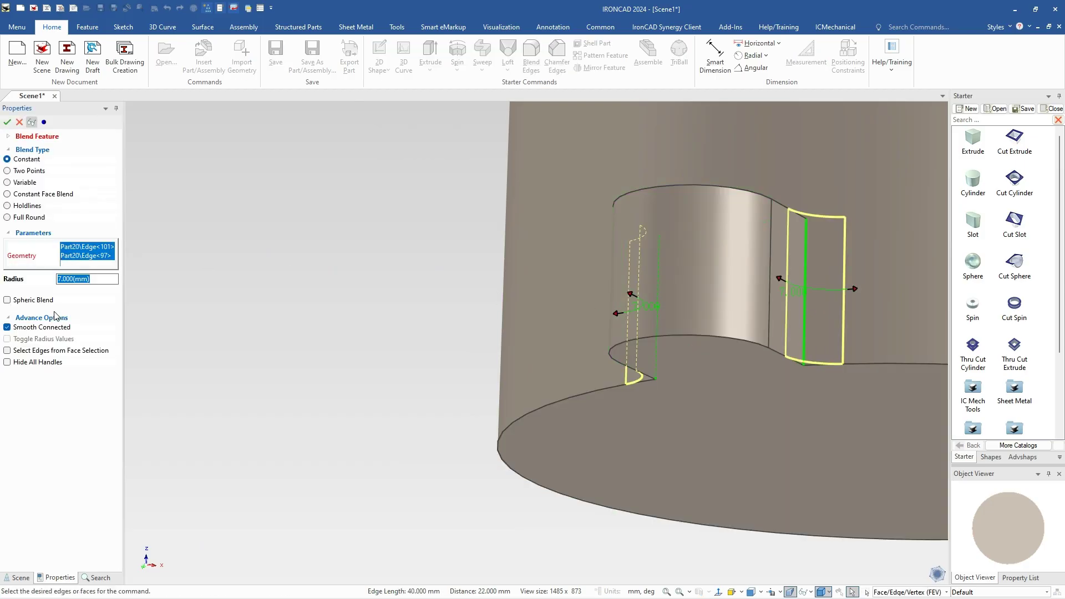
left_click(7, 122)
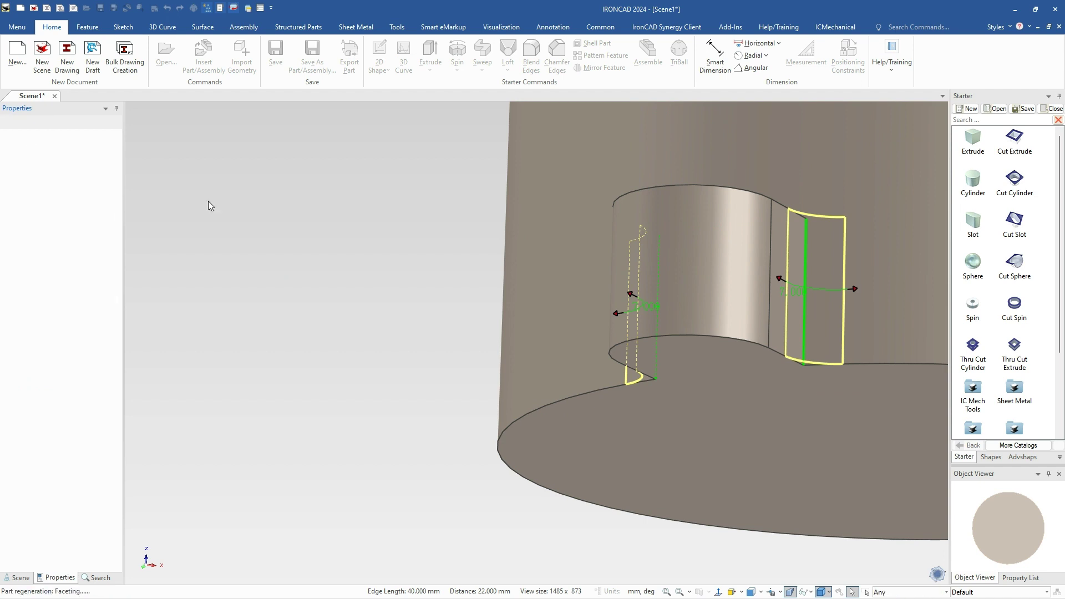
Place a Mech Tools hole on the lug's top face, centred on its rounded end
middle_click_drag(512, 438, 656, 224)
middle_click_drag(760, 194, 667, 291)
scroll(669, 293, "down", 2)
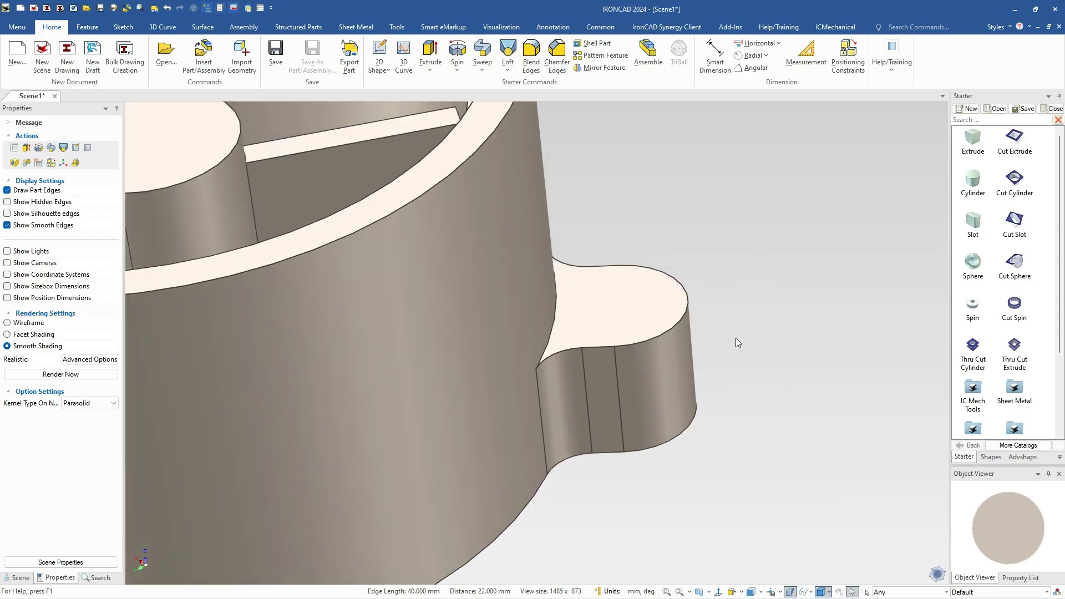
left_click(971, 389)
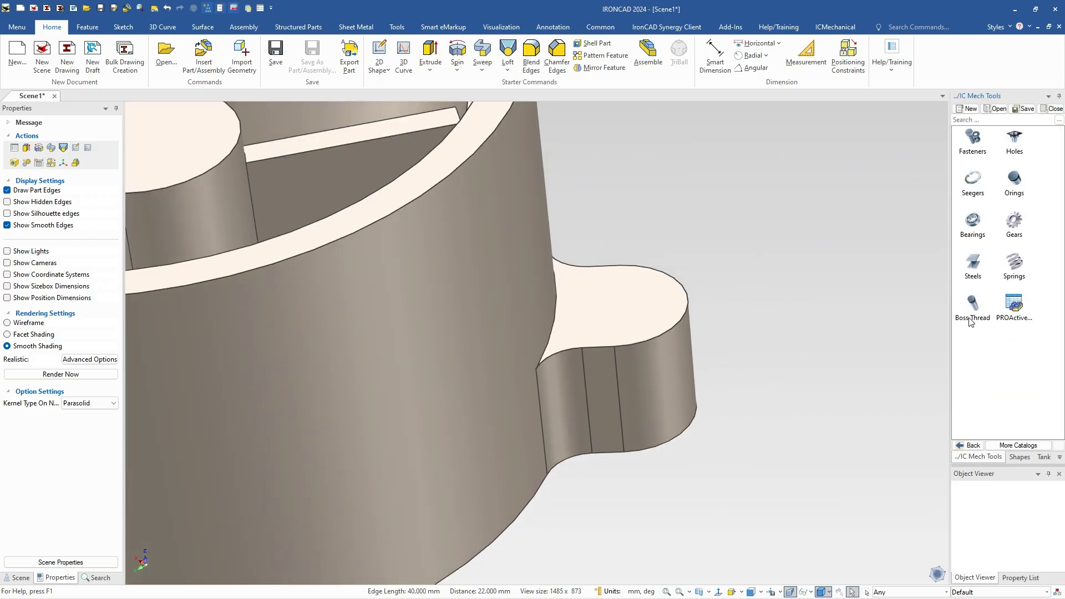
left_click_drag(1018, 149, 612, 301)
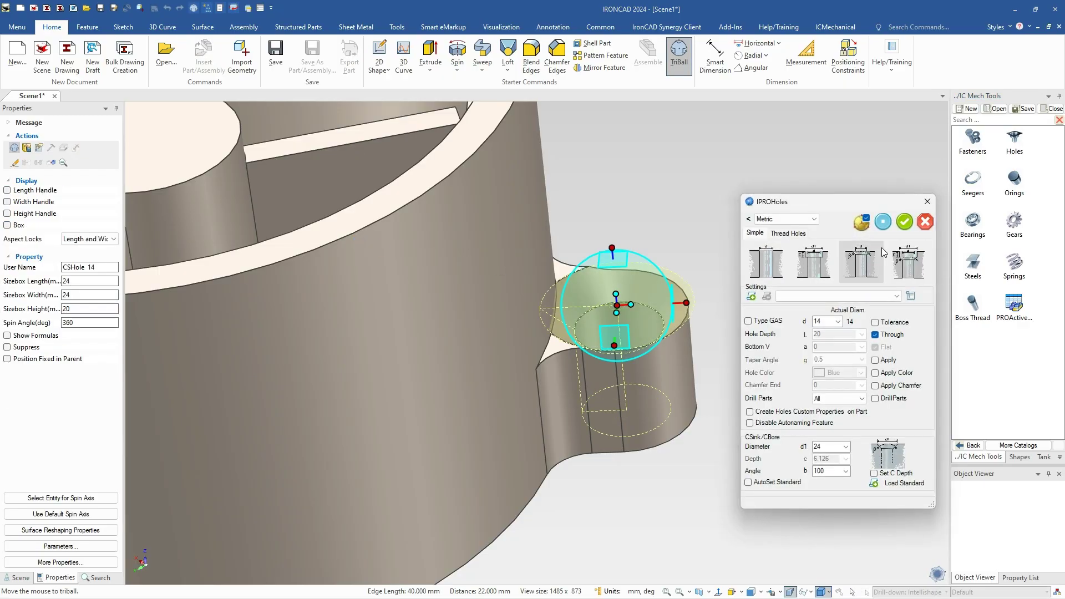
Make the lug hole a counterbored through hole of 8 mm diameter with a counterbore 14 mm in diameter and 4 mm deep
left_click(819, 268)
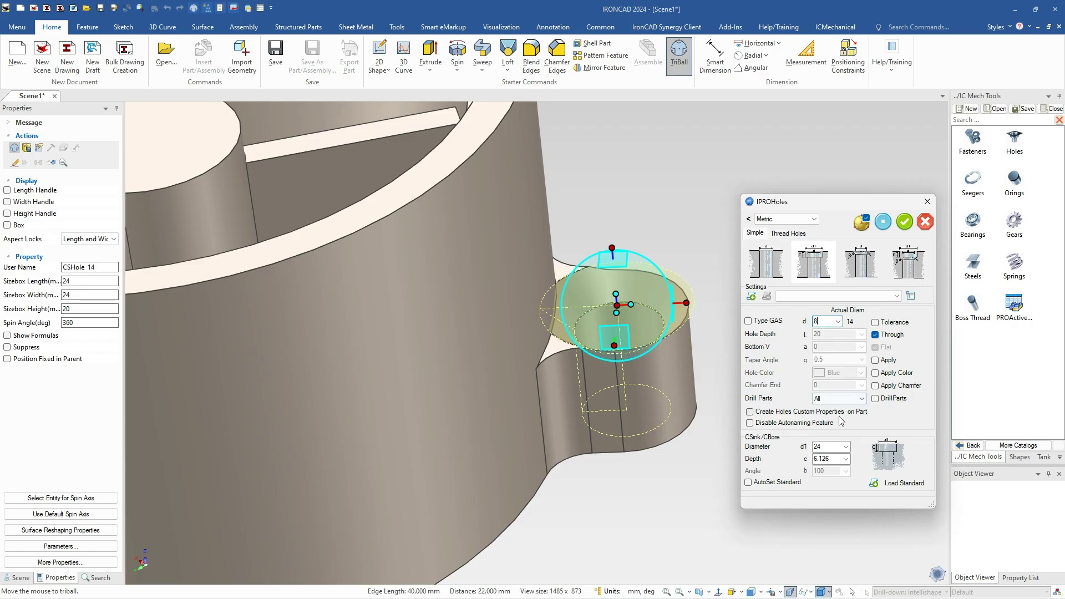
double_click(828, 445)
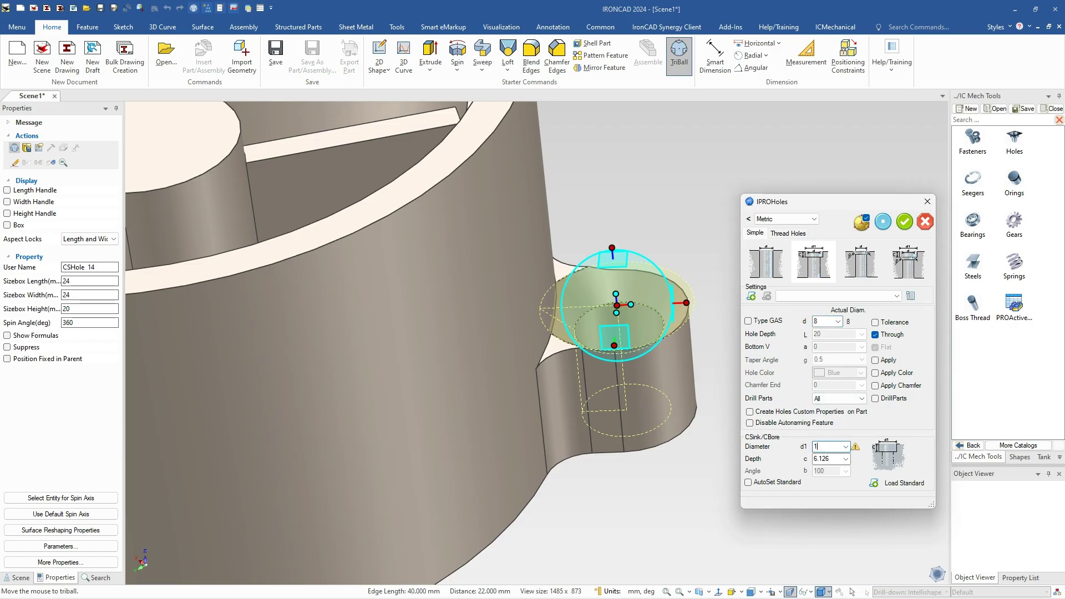
type("14")
double_click(821, 459)
left_click(882, 221)
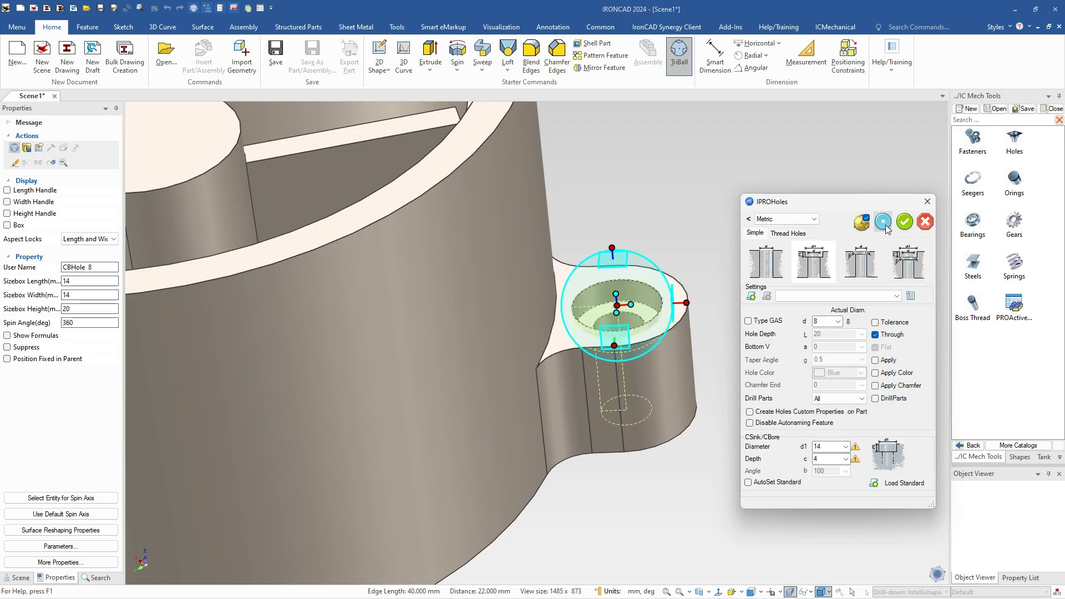
left_click(903, 223)
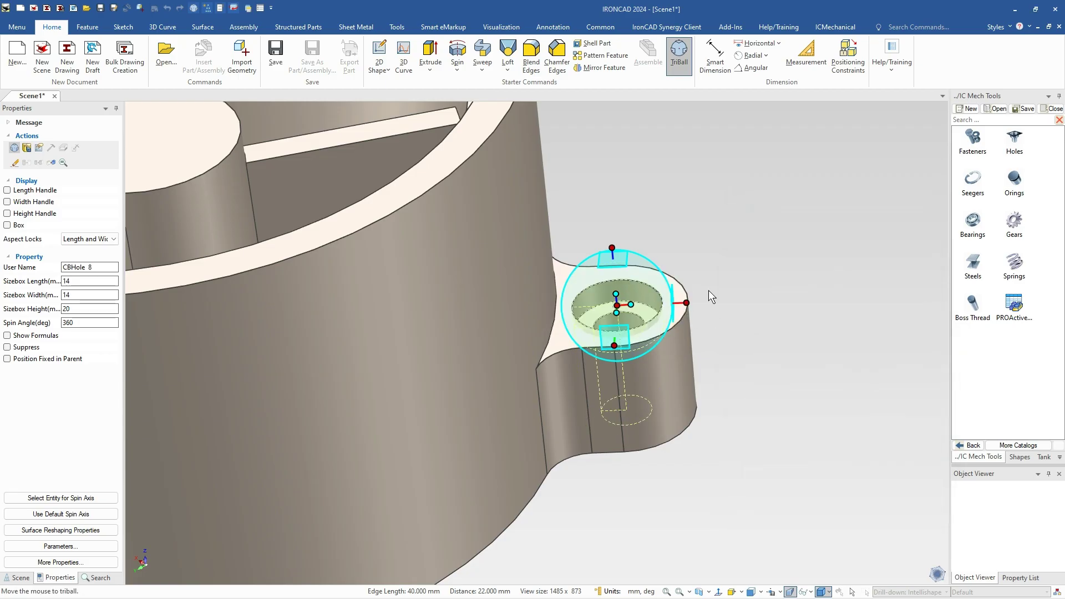
key("Escape")
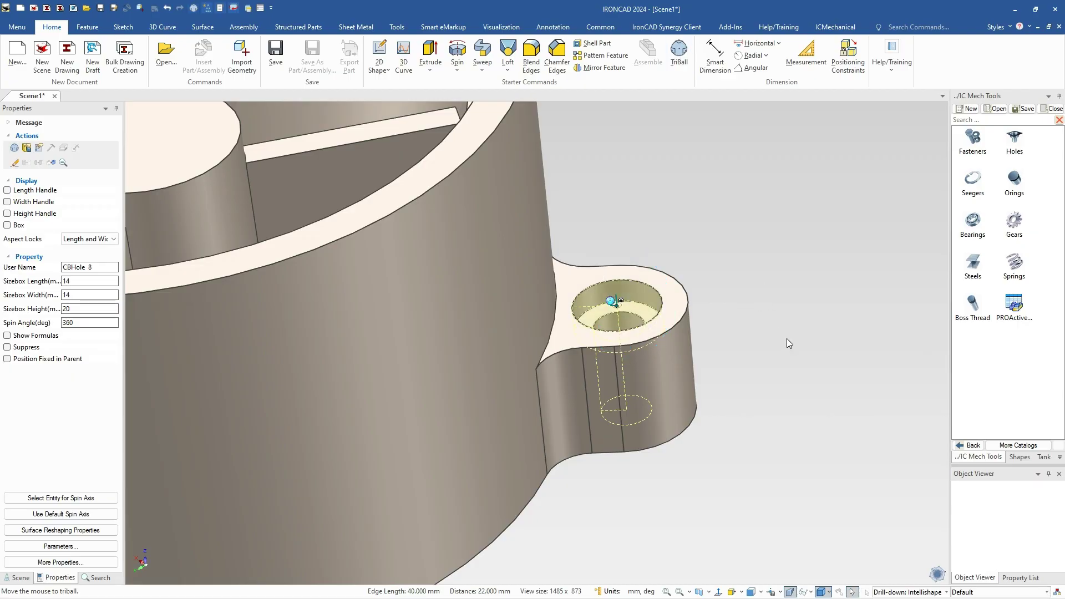
left_click(786, 341)
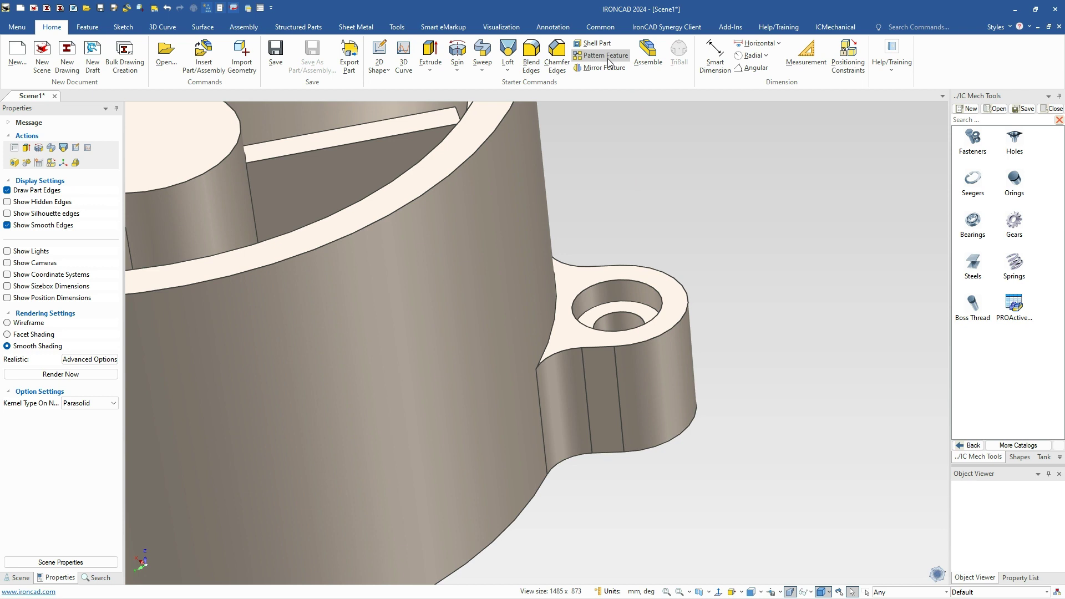
Circular-pattern the lug's block, cylinder, counterbored hole and blends around the outer wall's axis, with a count of 4 at 90 degrees
left_click(229, 343)
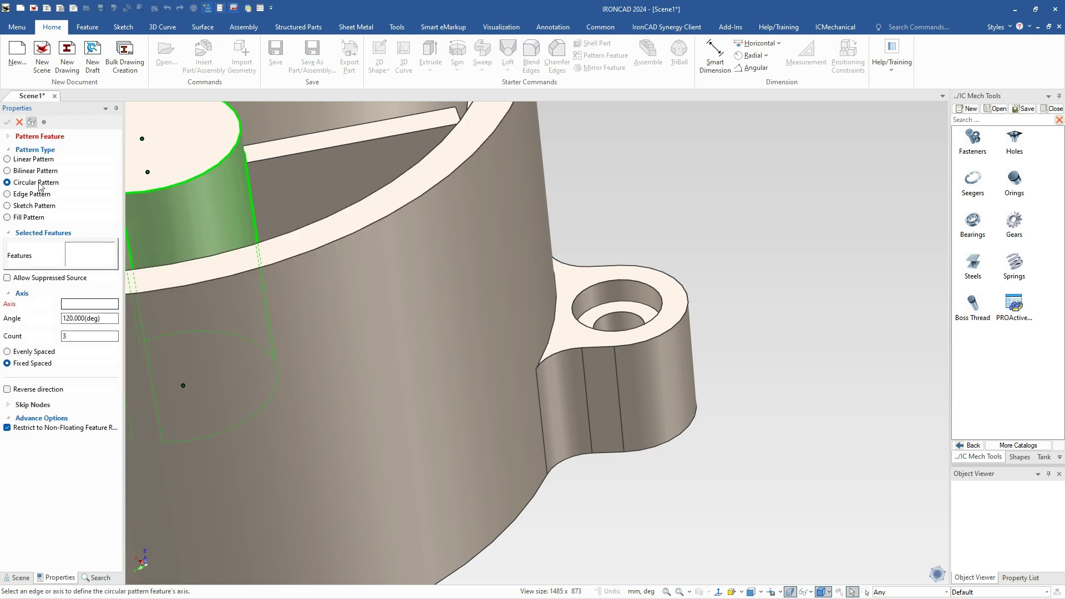
left_click(99, 319)
type("90")
type("4")
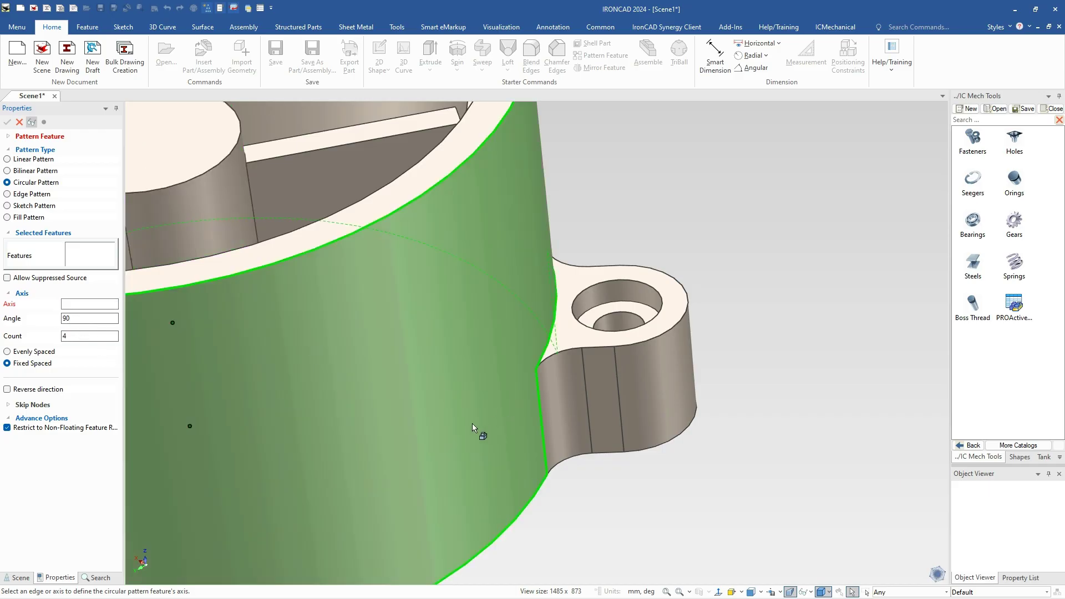
left_click(417, 418)
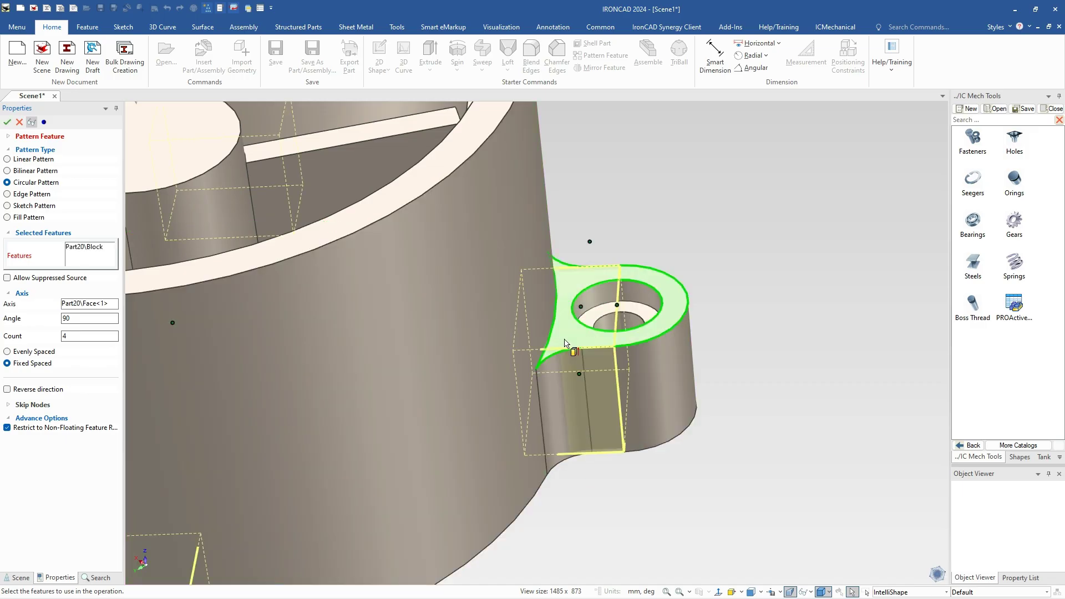
left_click(652, 279)
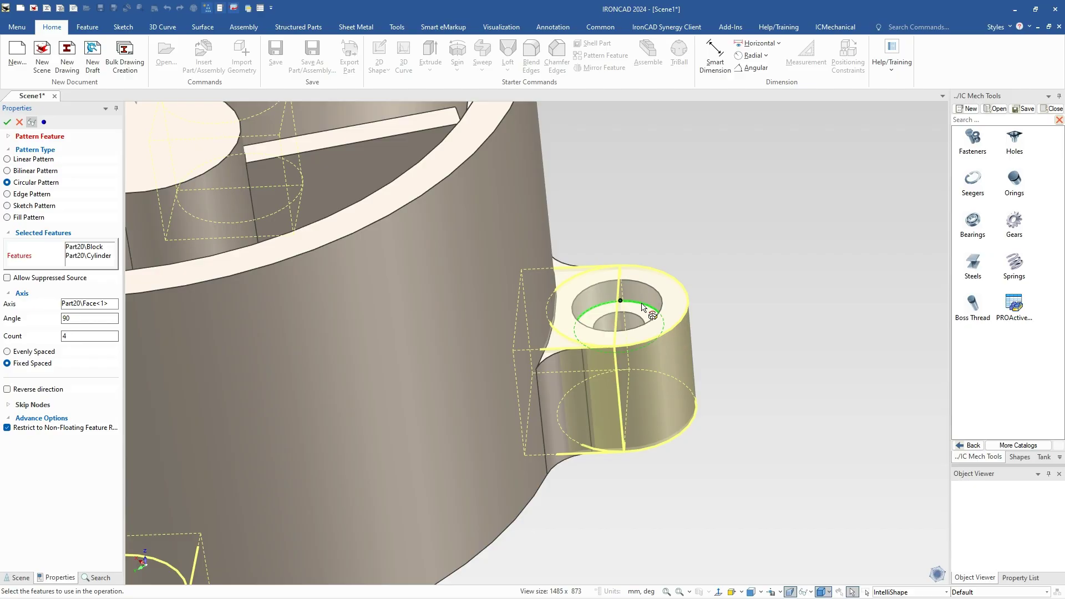
left_click(643, 304)
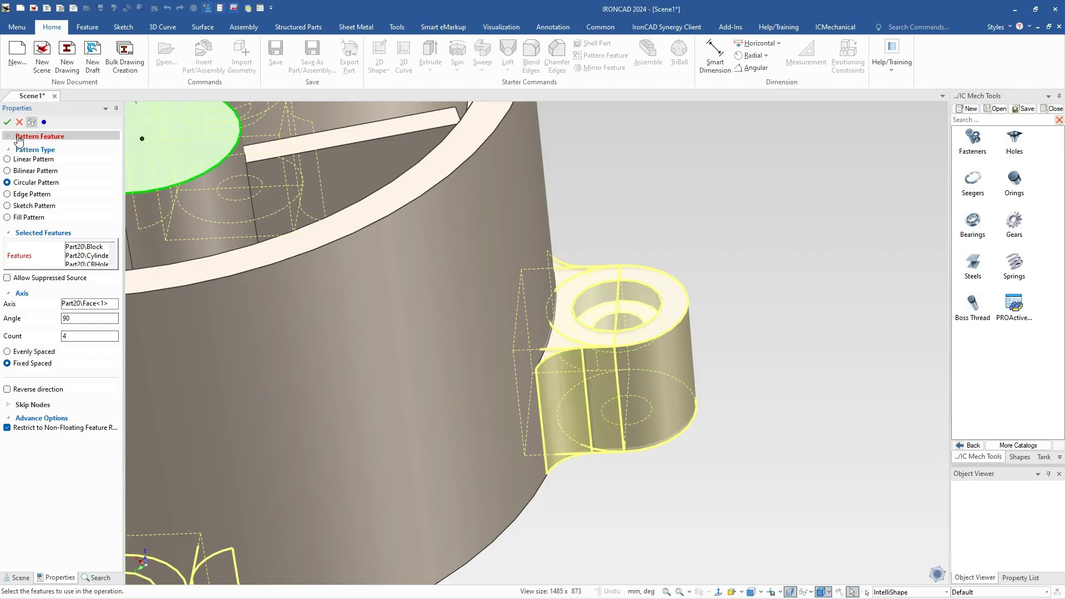
left_click(7, 122)
scroll(395, 356, "down", 5)
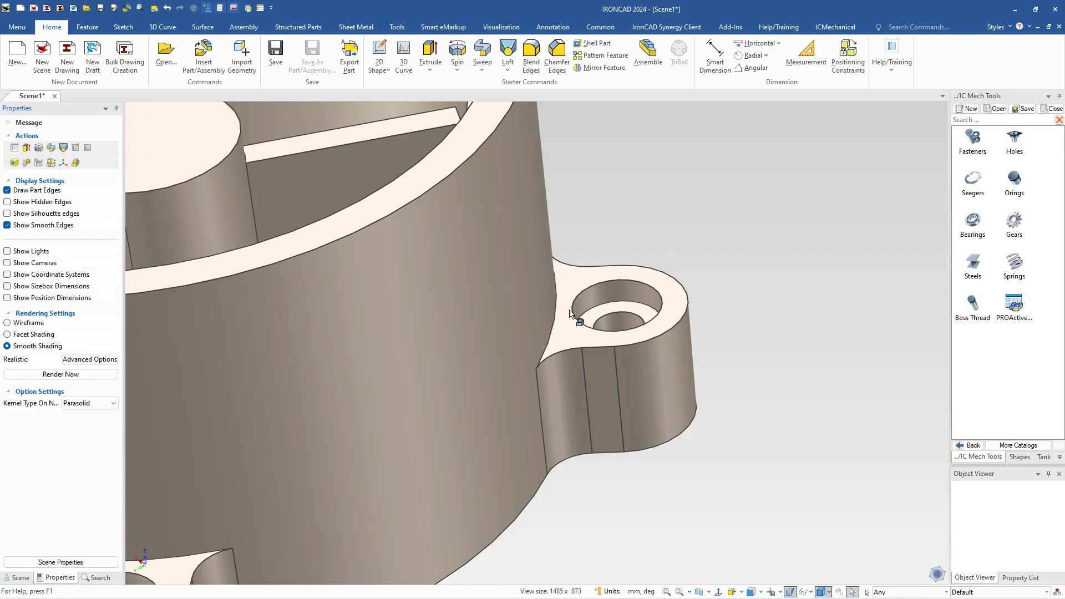
Place a Mech Tools hole at the centre of the central boss's top face
middle_click_drag(429, 442, 538, 434)
scroll(523, 344, "up", 3)
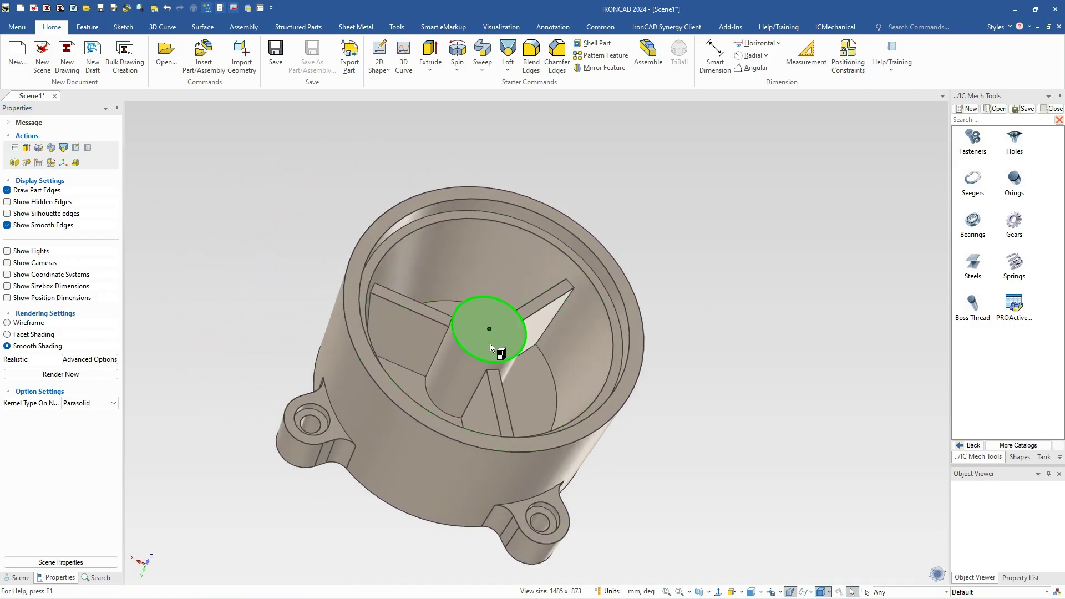
left_click_drag(490, 331, 489, 331)
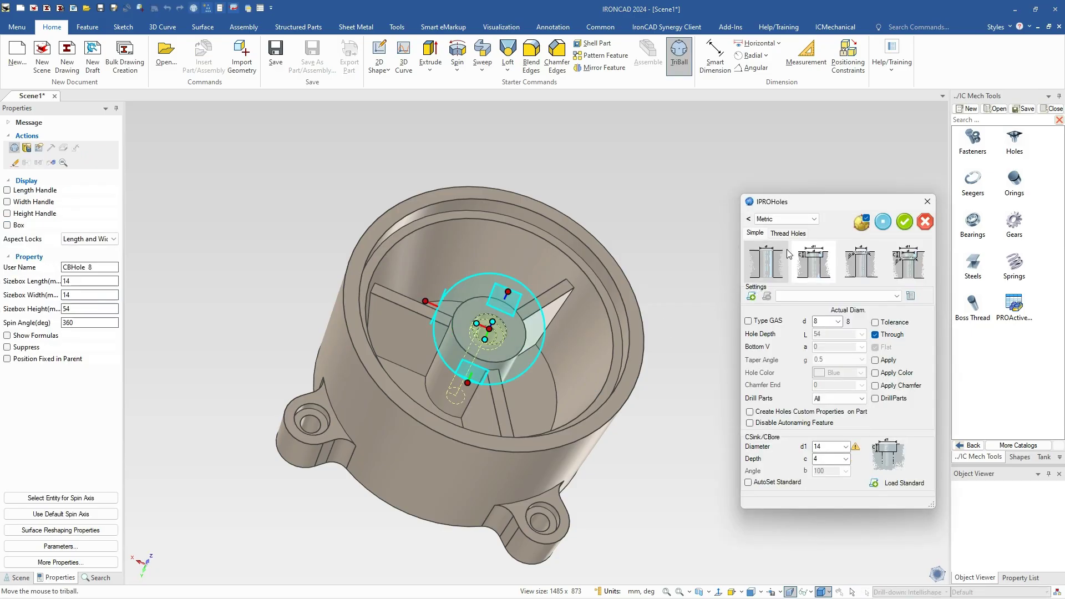
Make the central boss hole a countersunk through hole of 14 mm diameter with a 24 mm countersink diameter at 100 degrees
left_click(861, 261)
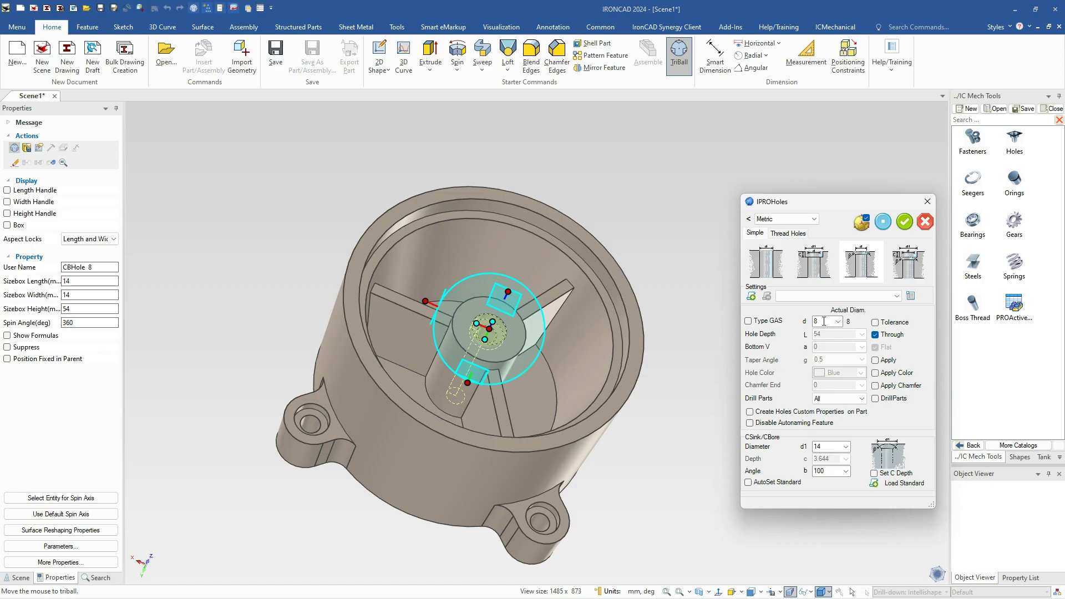
type("14")
left_click(830, 446)
type("2")
double_click(825, 473)
left_click(883, 221)
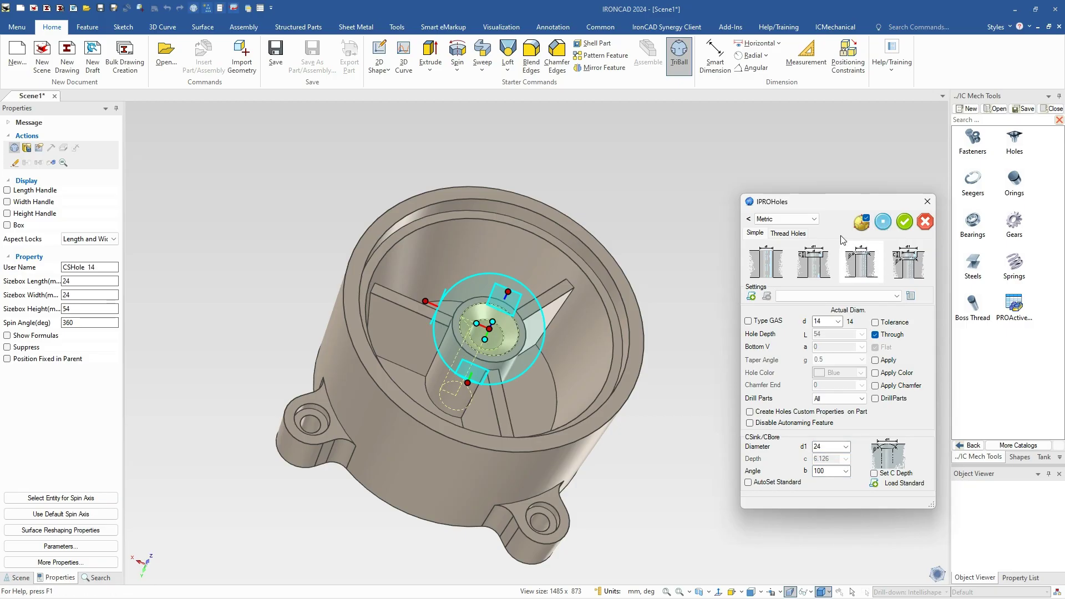
left_click(901, 226)
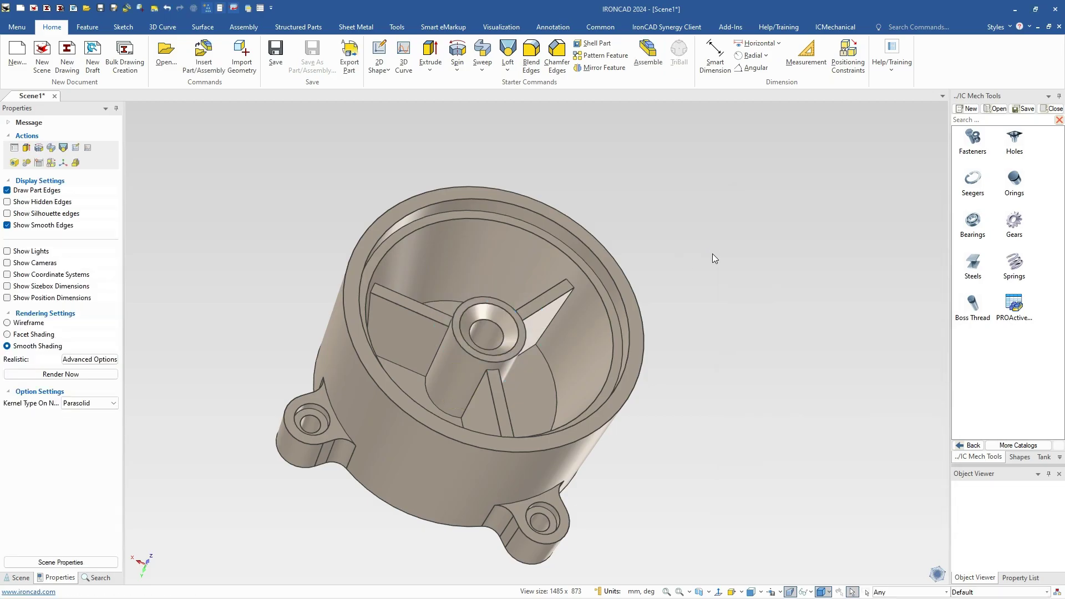
Set the mass density of the whole part to 2700 so its mass is recalculated
scroll(731, 369, "up", 4)
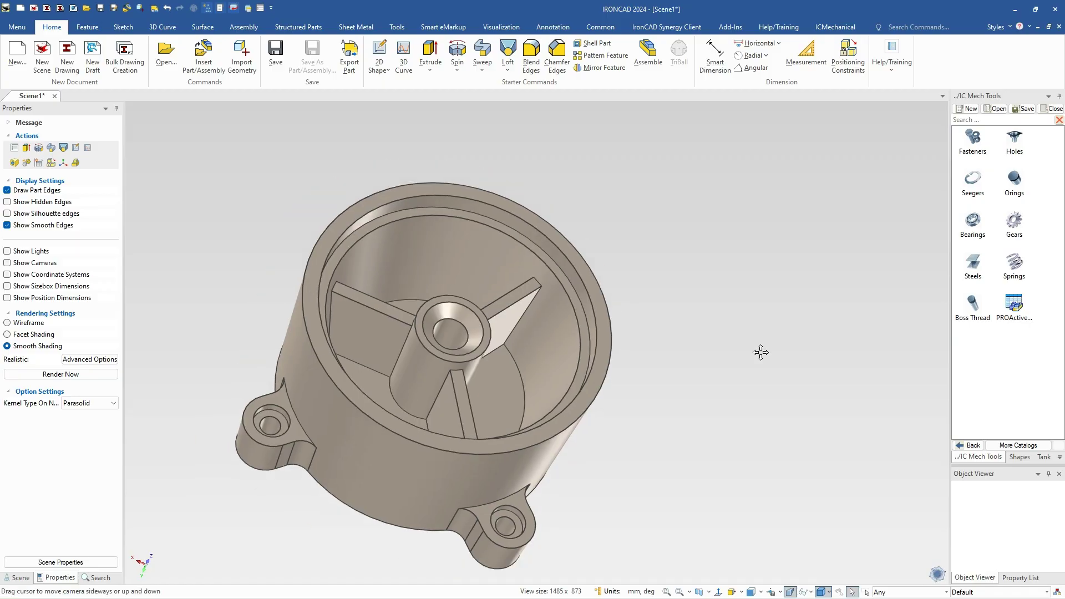
middle_click_drag(545, 374, 553, 282)
left_click(553, 282)
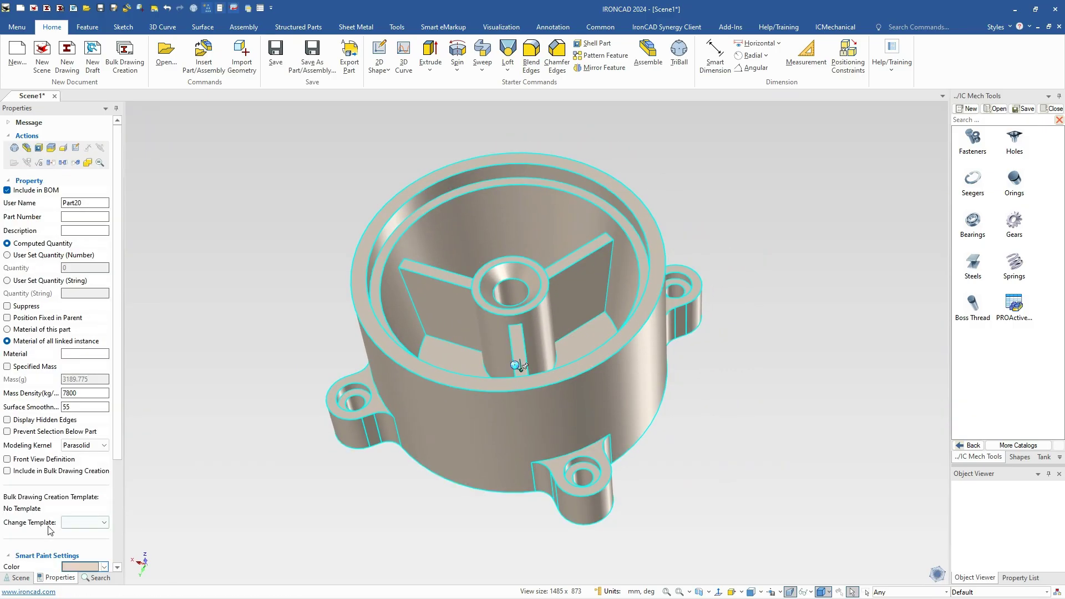
left_click_drag(80, 393, 50, 397)
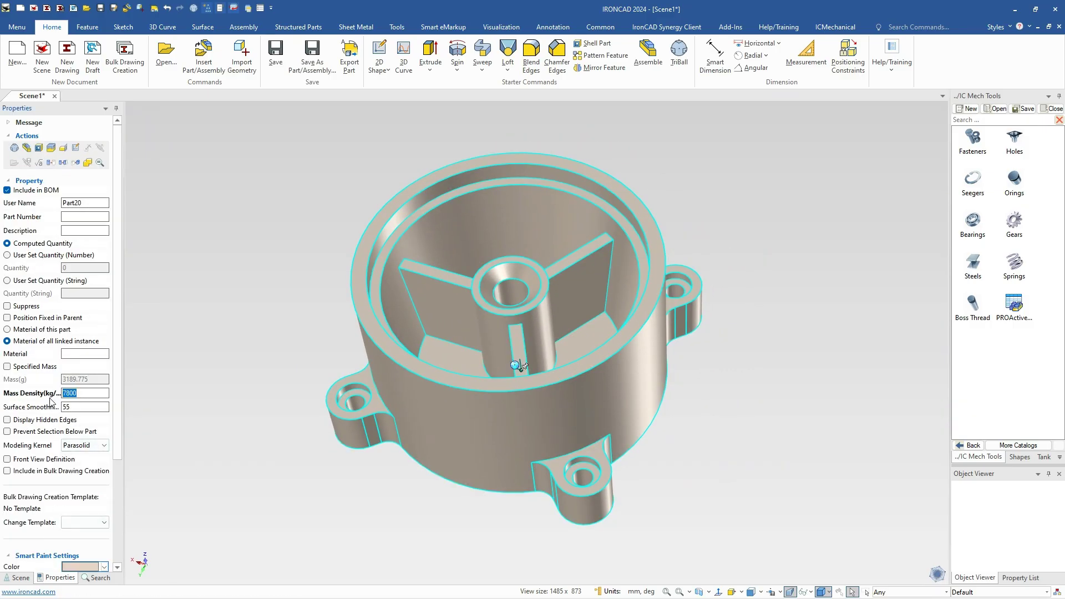
type("2700")
key("Tab")
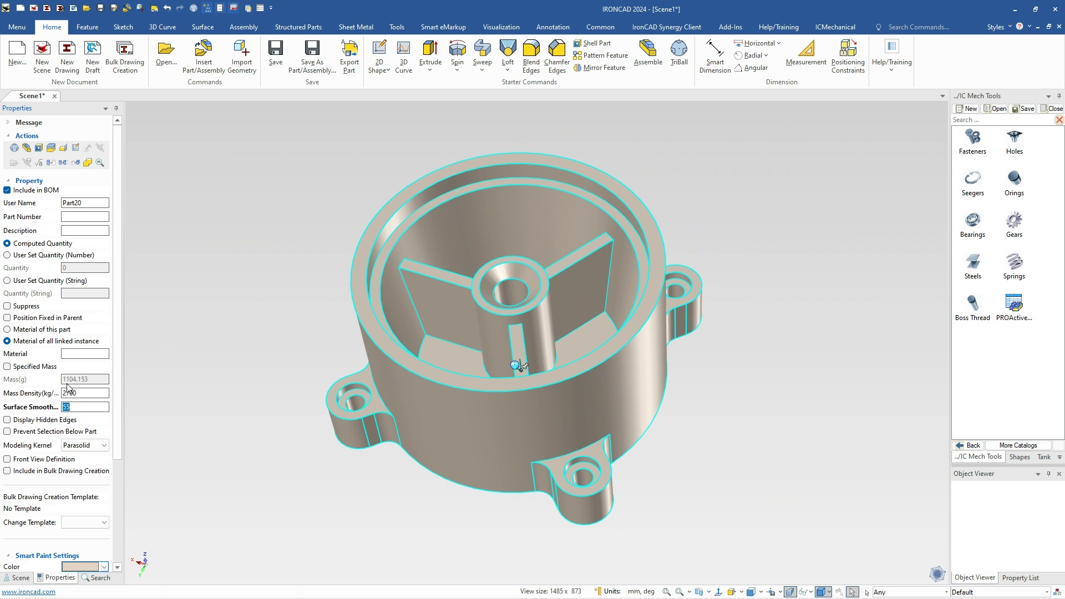
left_click(226, 301)
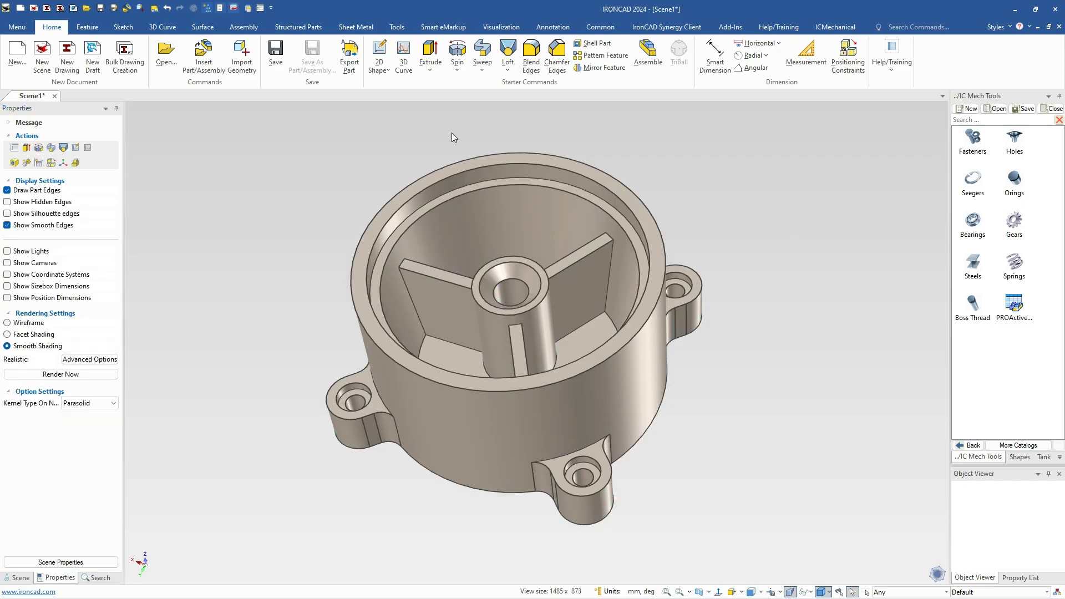